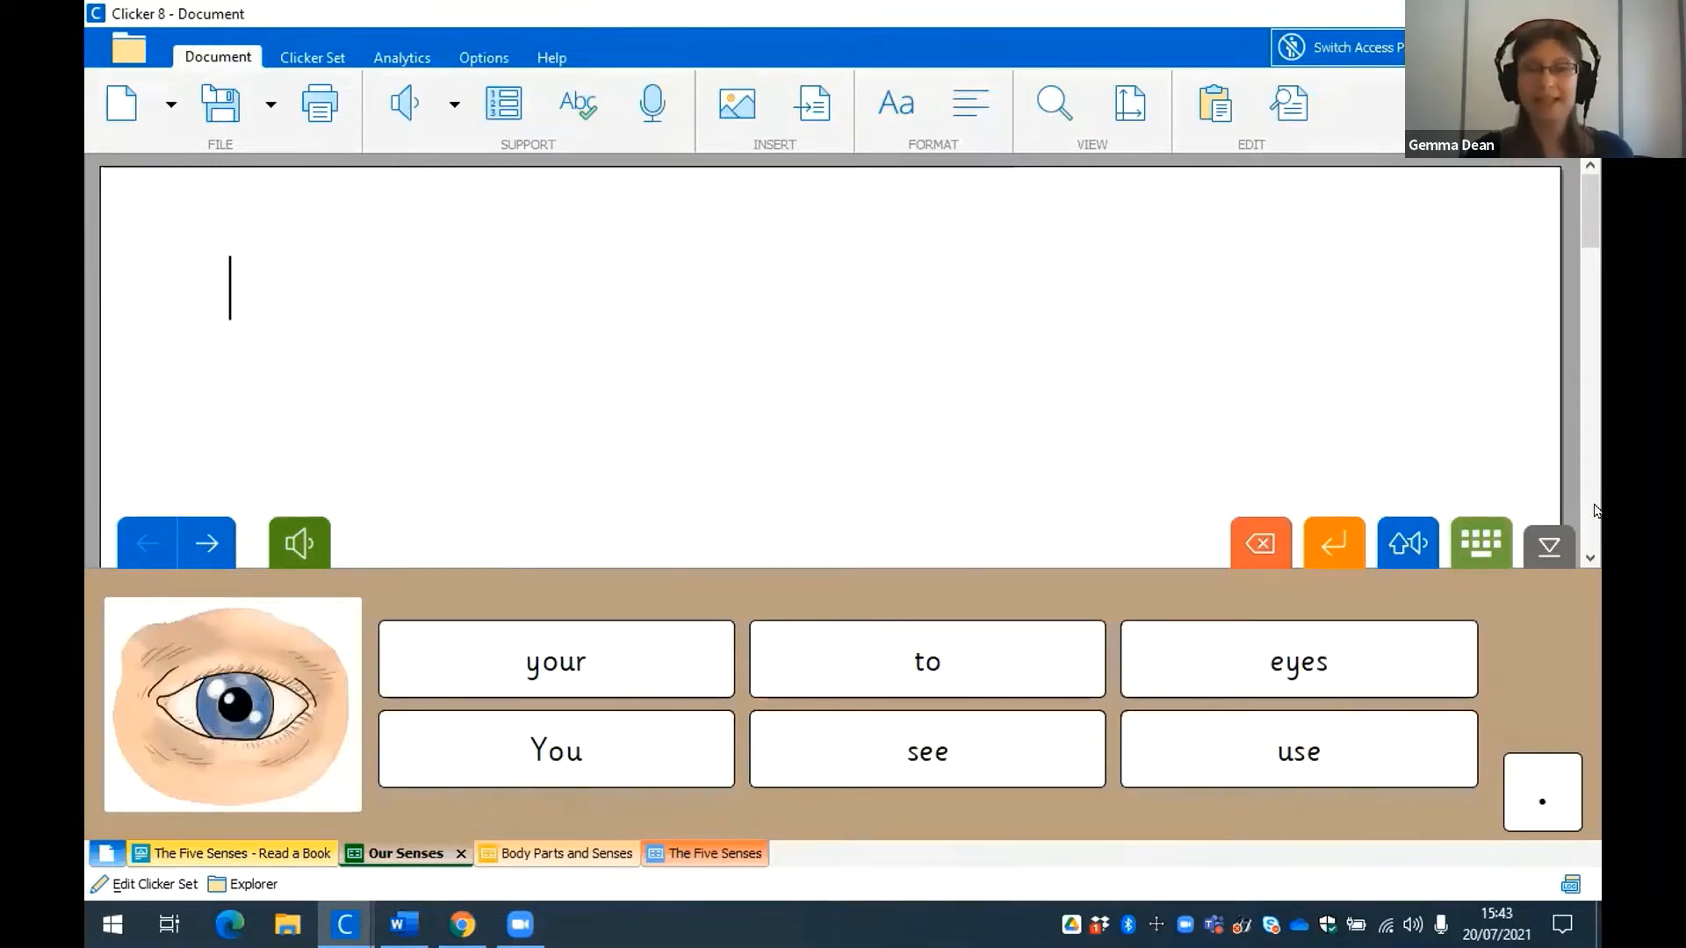
Enlarge the word grid and build the sentence "You use your eyes to see." in the document from the word cells.
drag(822, 563, 781, 457)
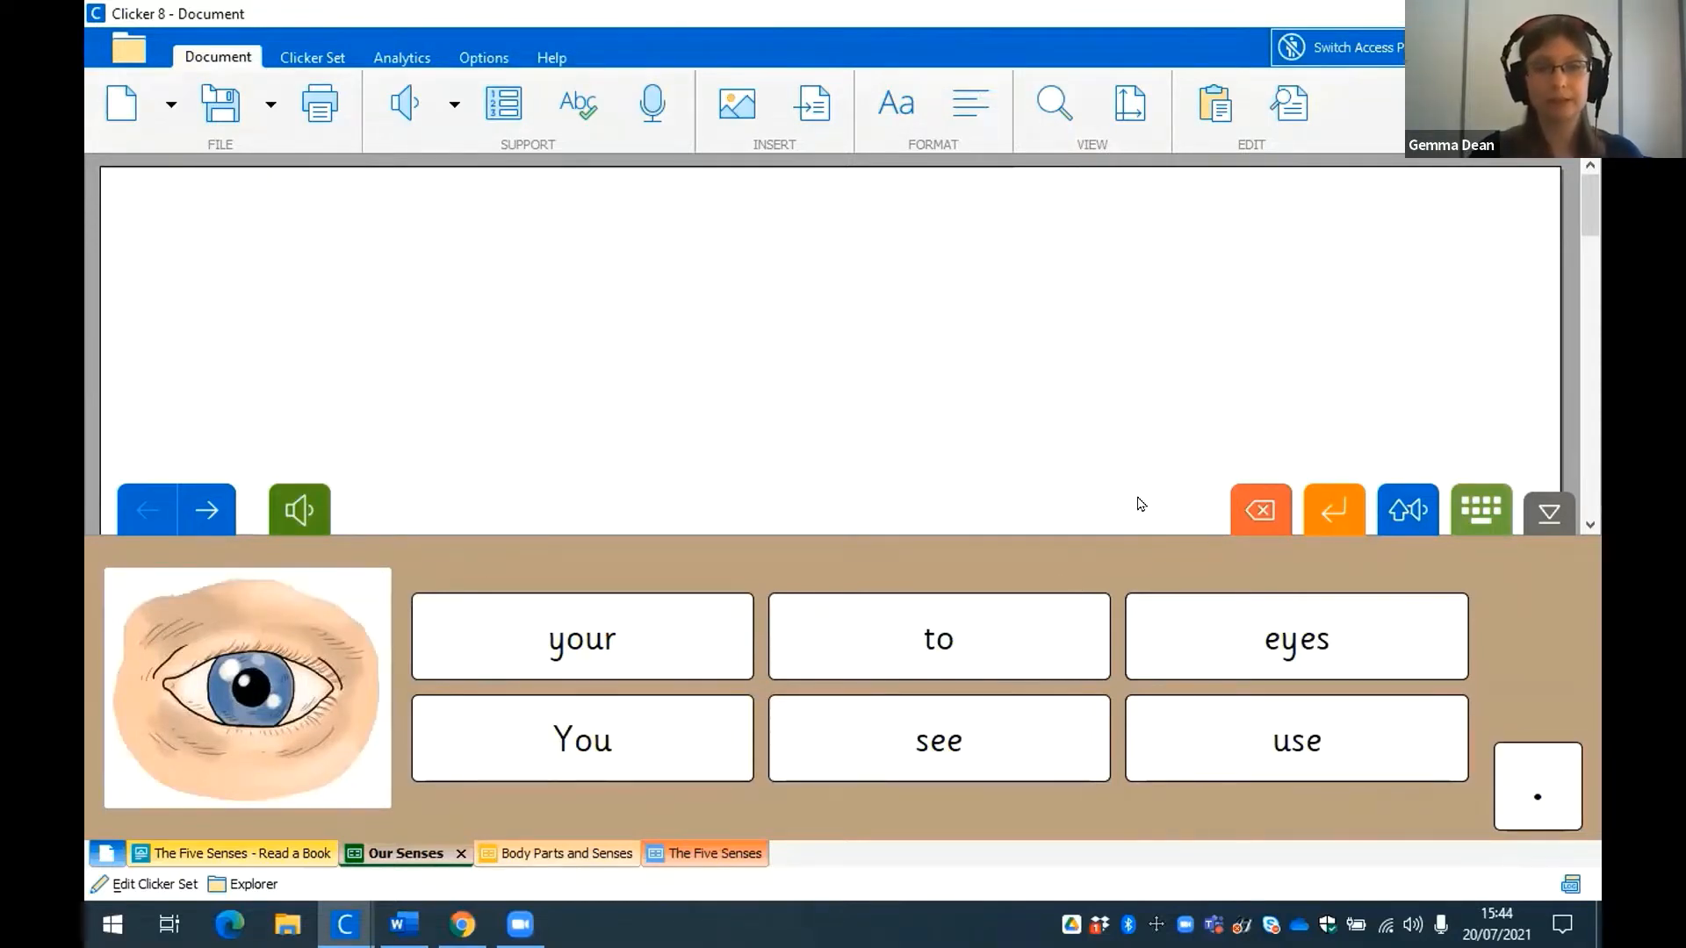
right_click(699, 735)
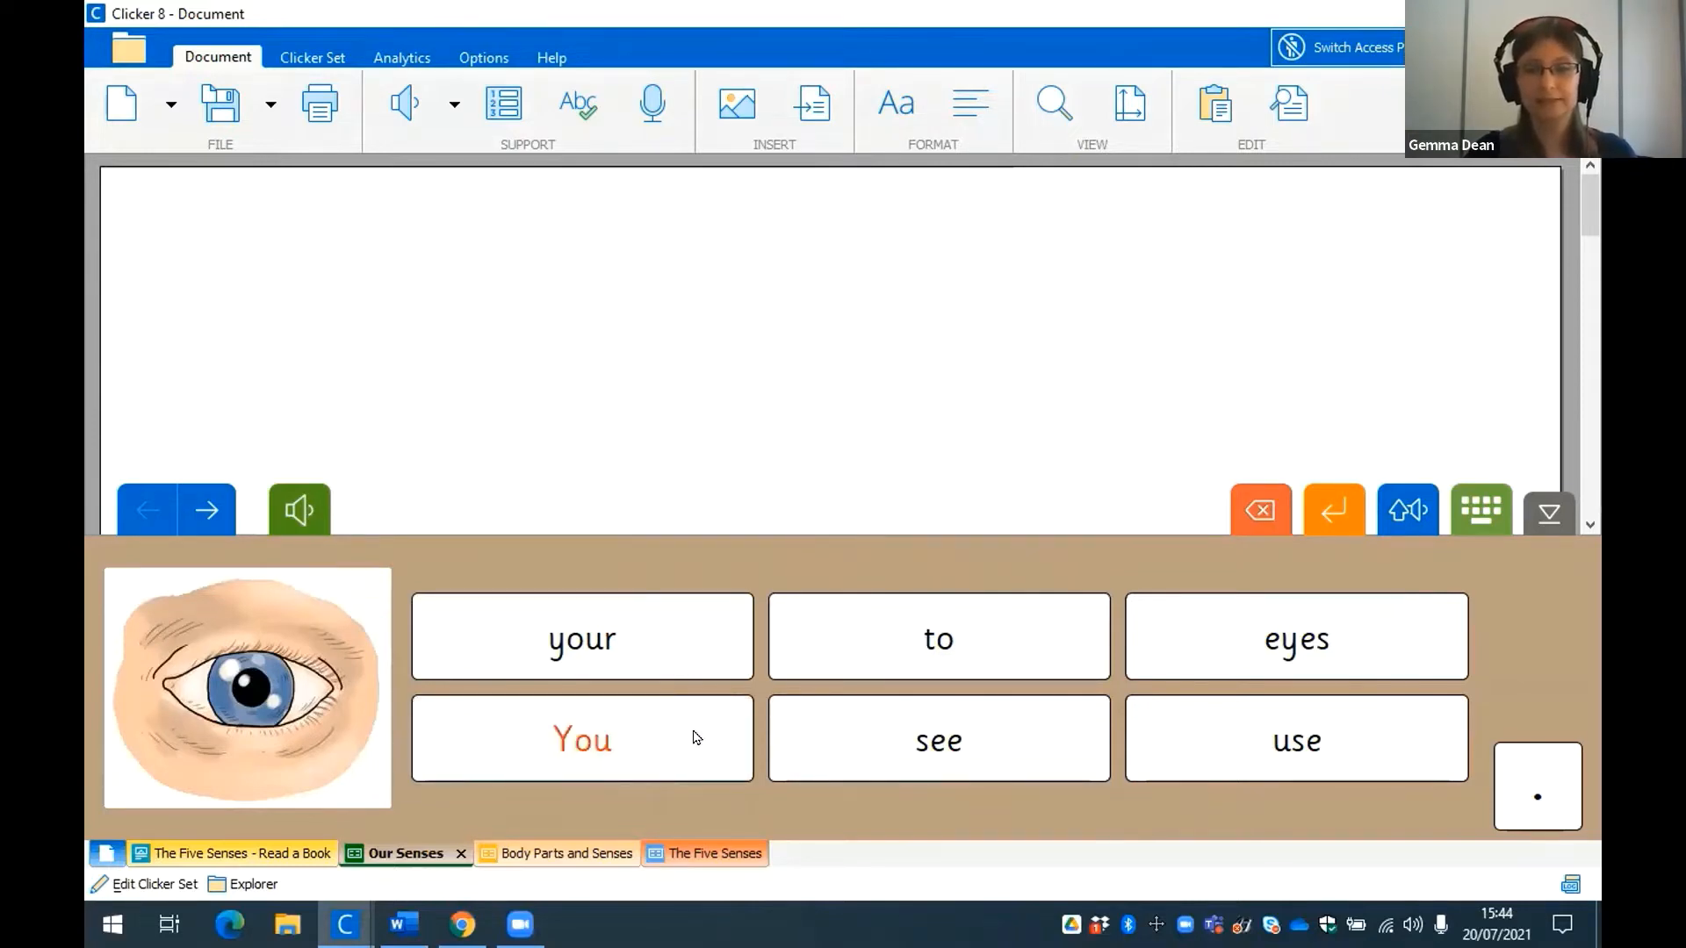
click(720, 735)
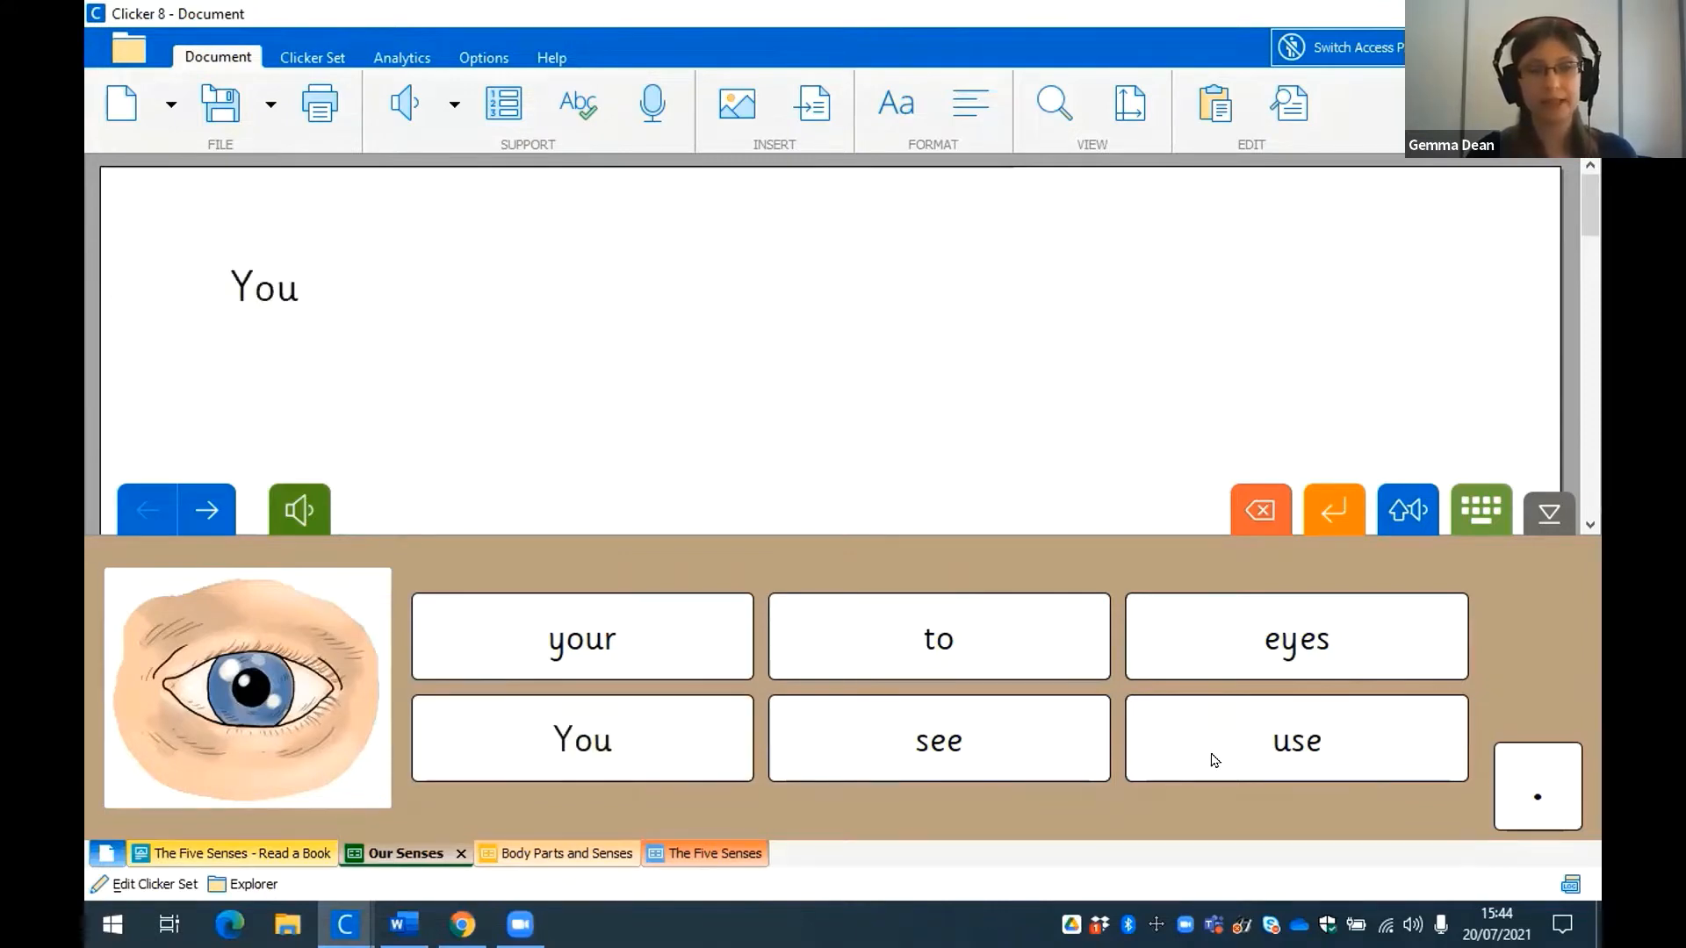
click(1297, 740)
click(578, 636)
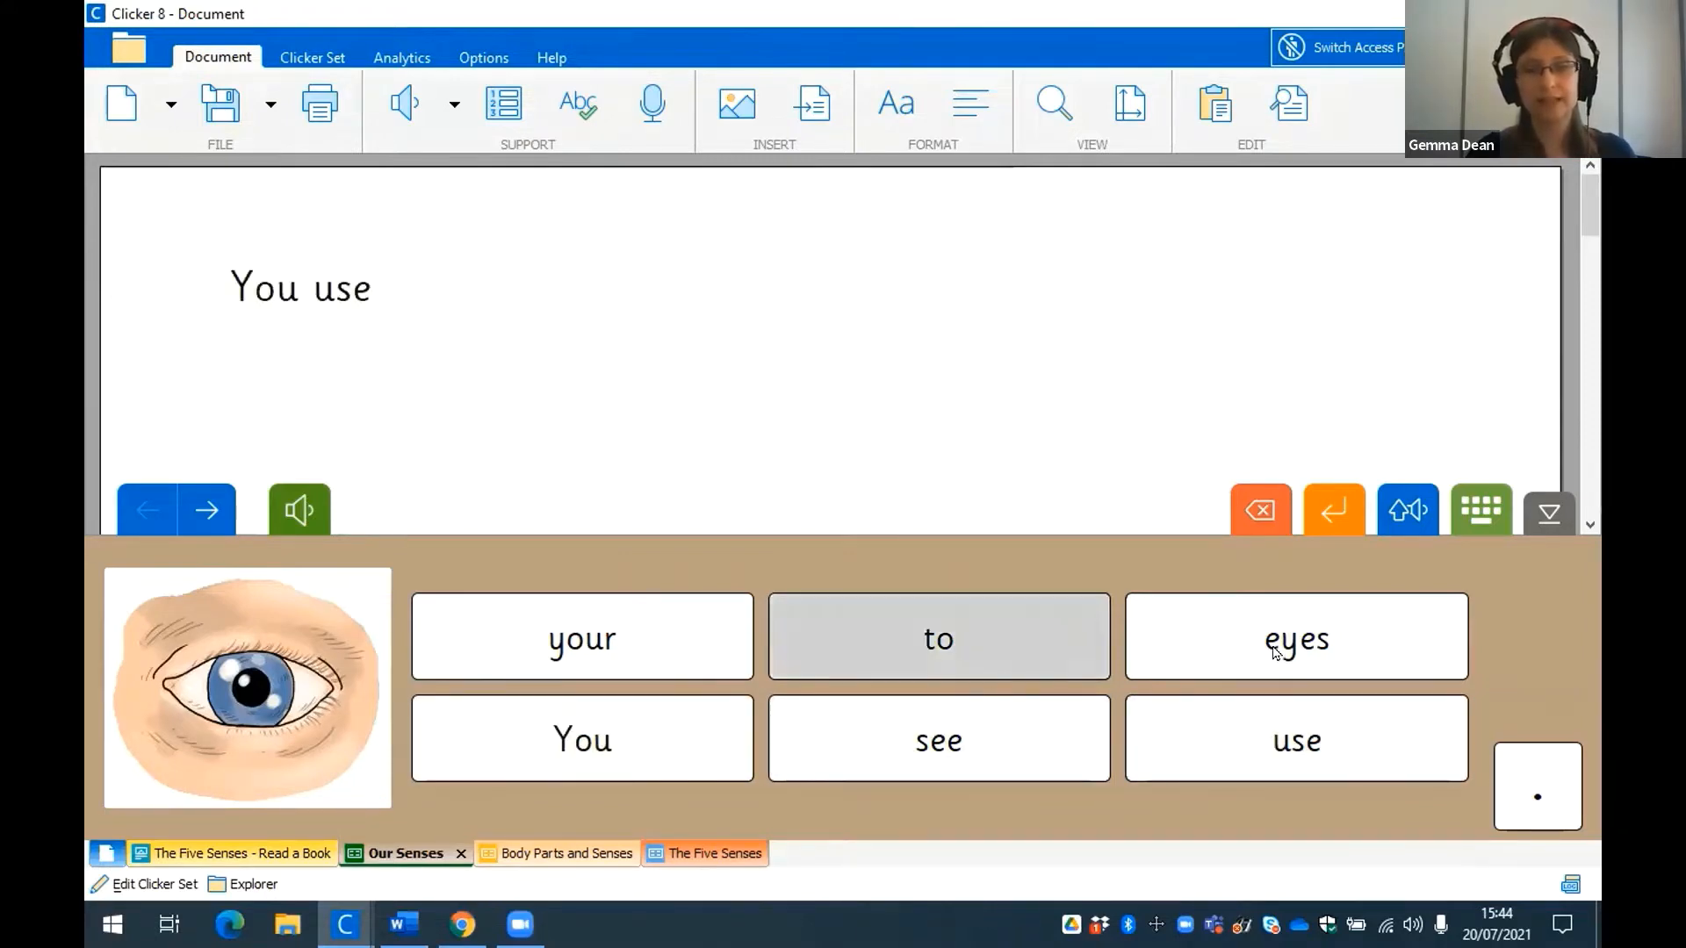
click(1297, 636)
click(938, 637)
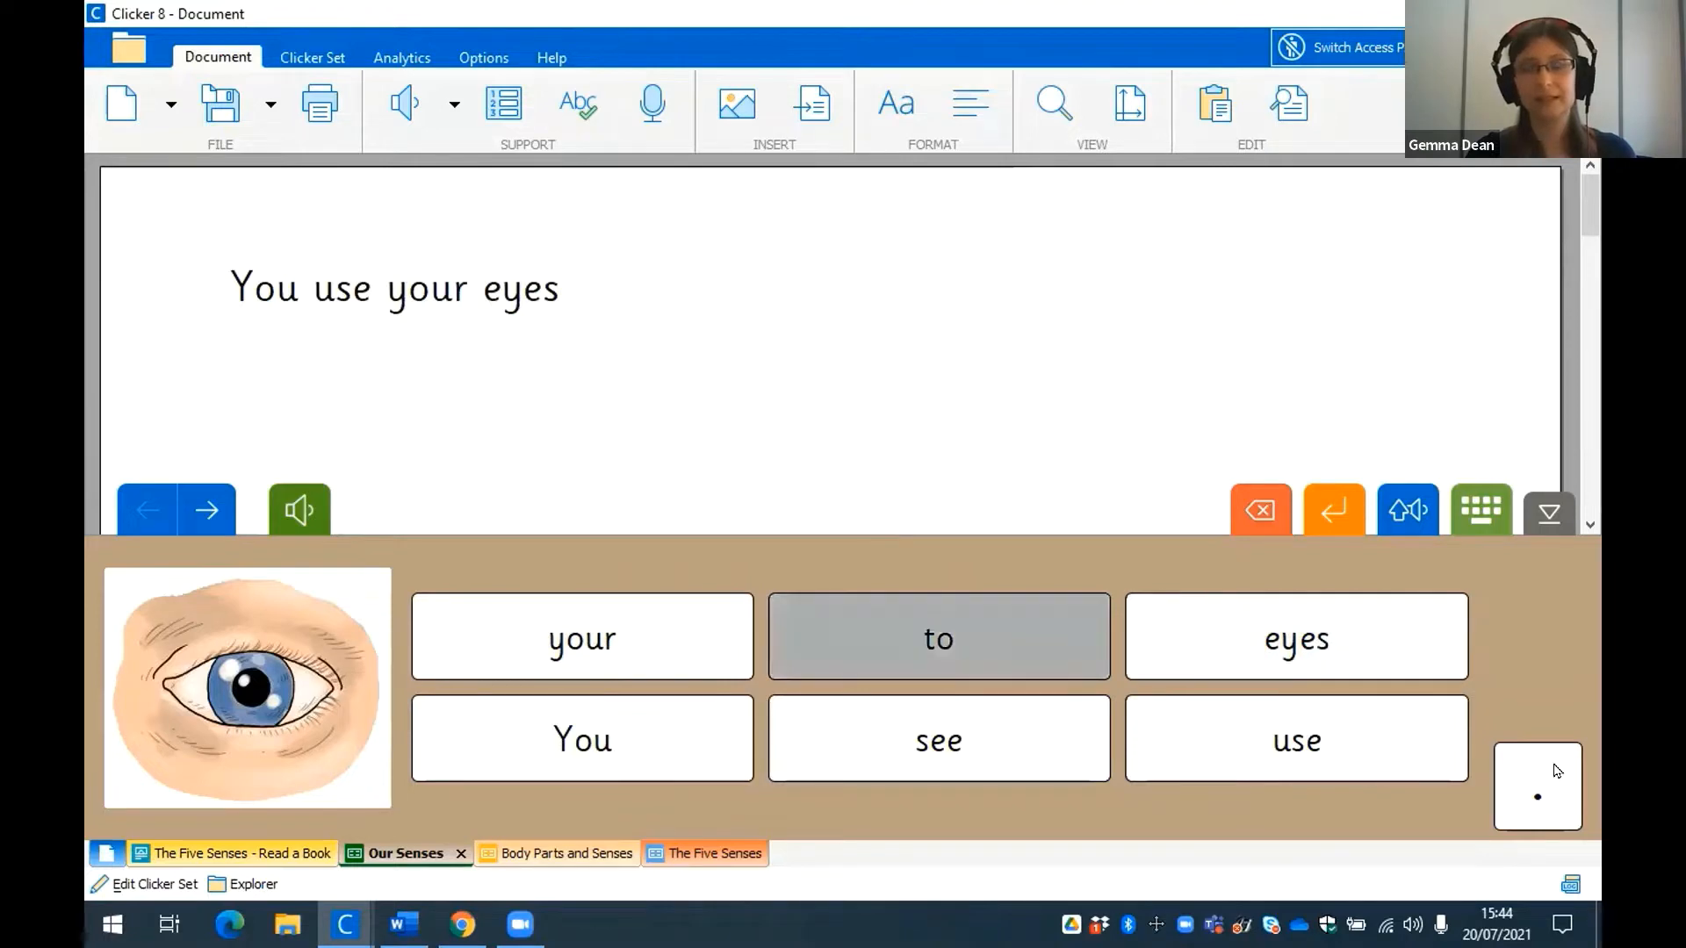
click(939, 740)
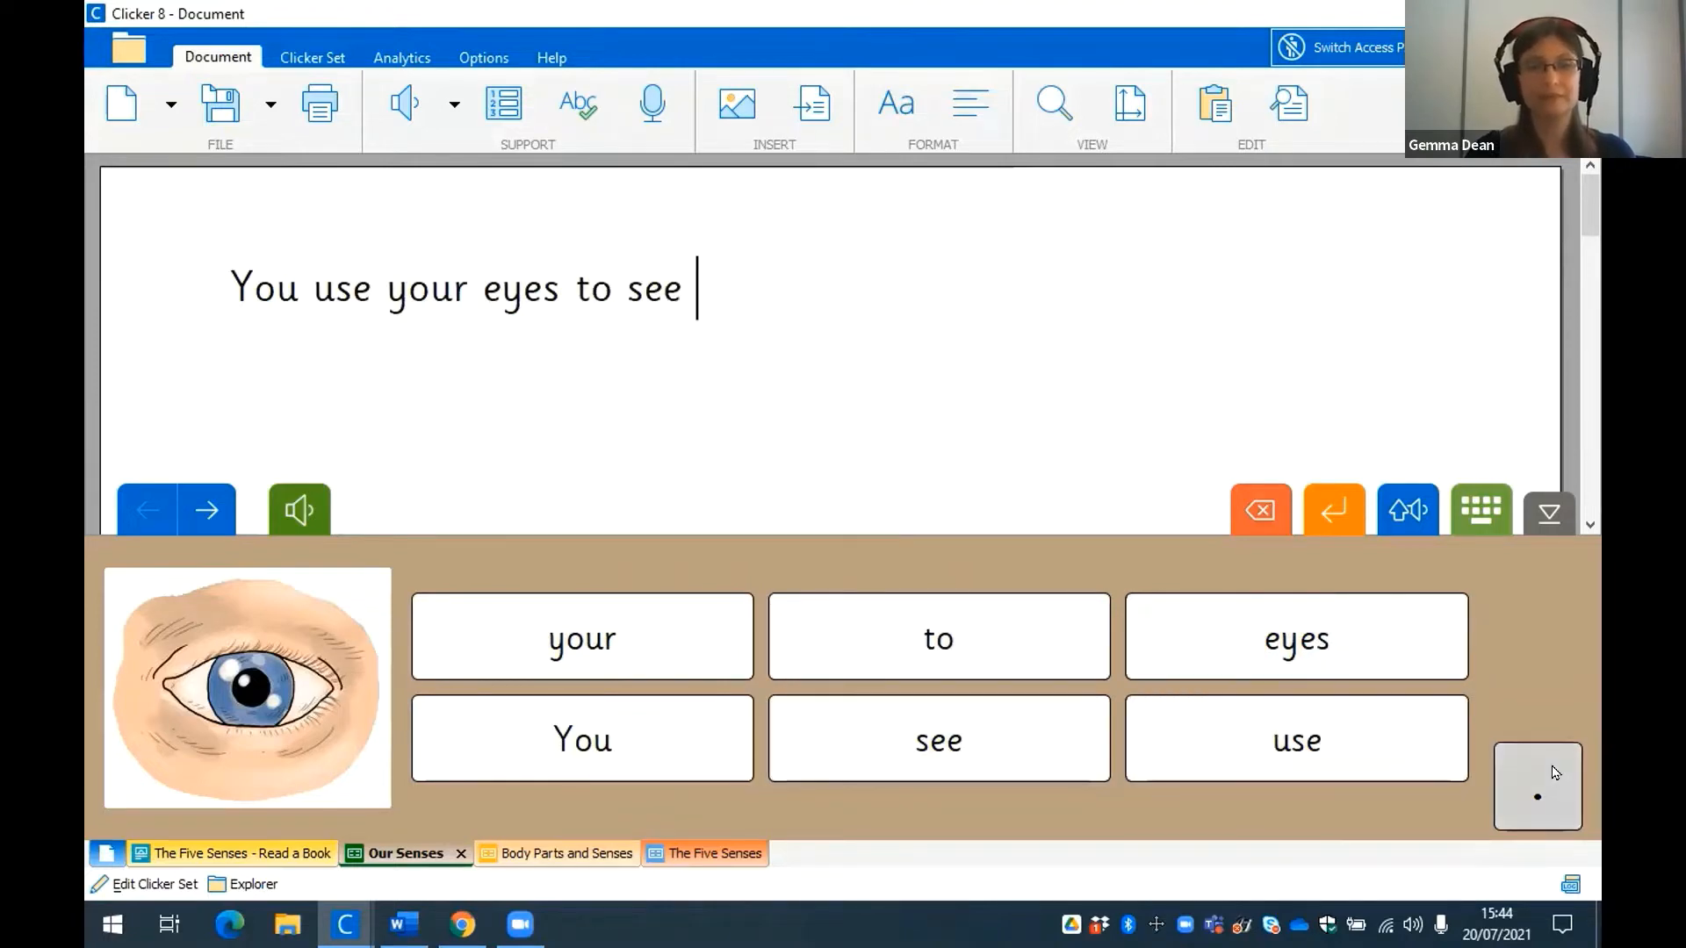
click(1552, 772)
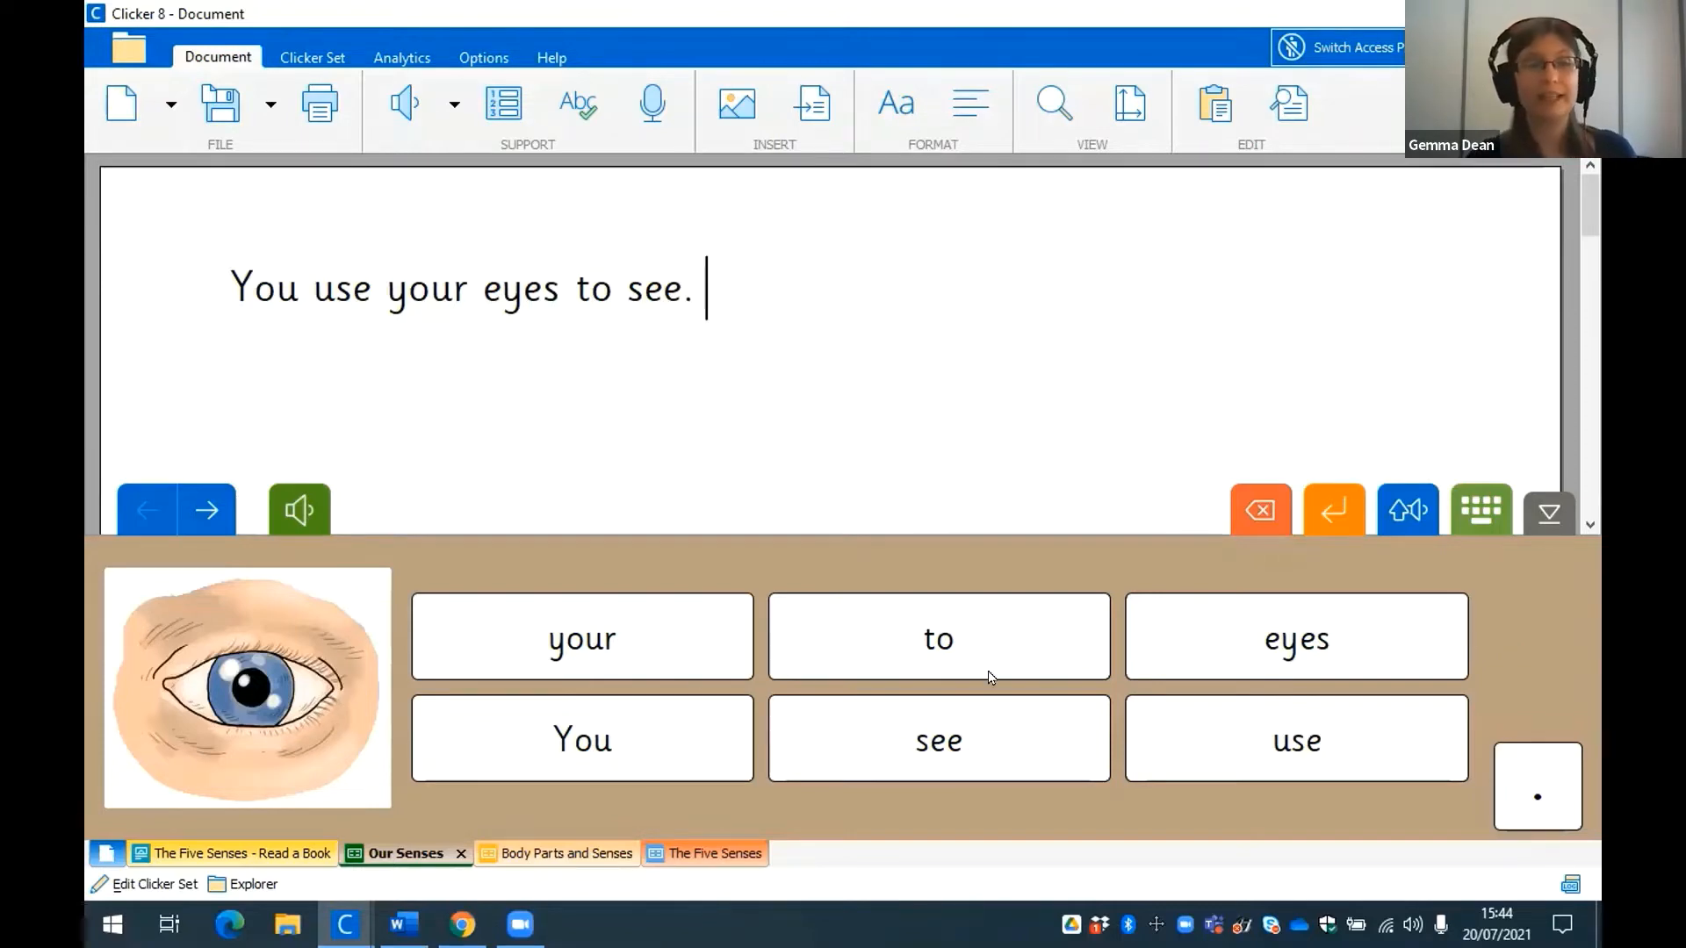
Go to the ear grid, send its ear picture into the document and delete the picture from the text again.
click(184, 520)
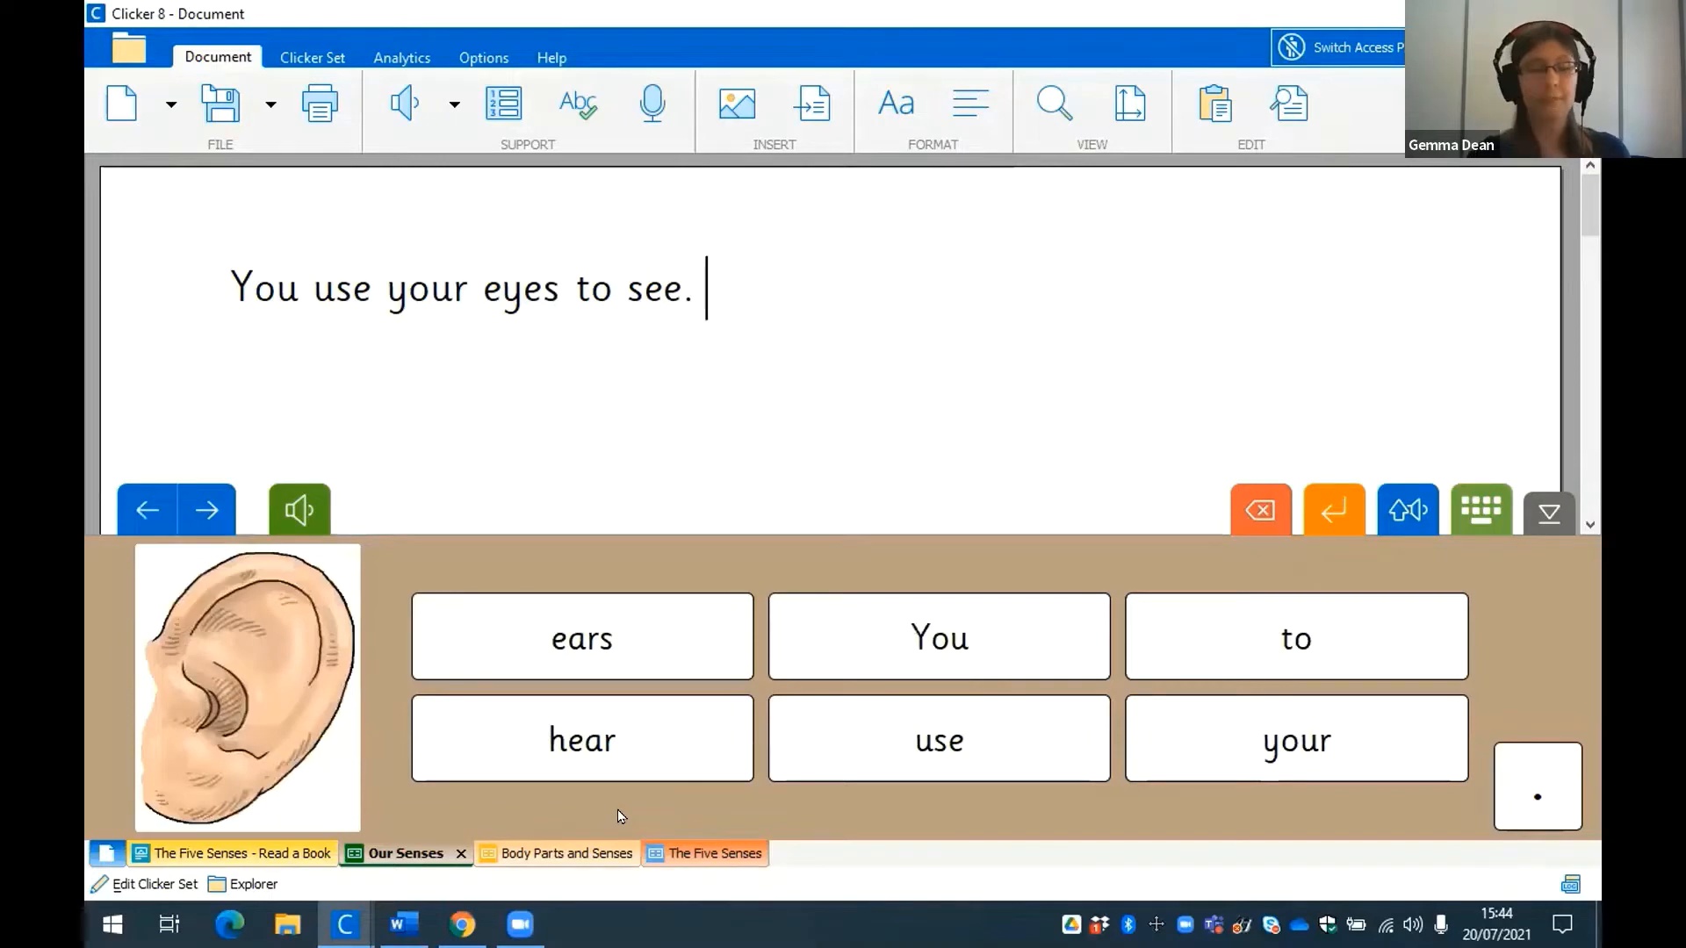
click(703, 771)
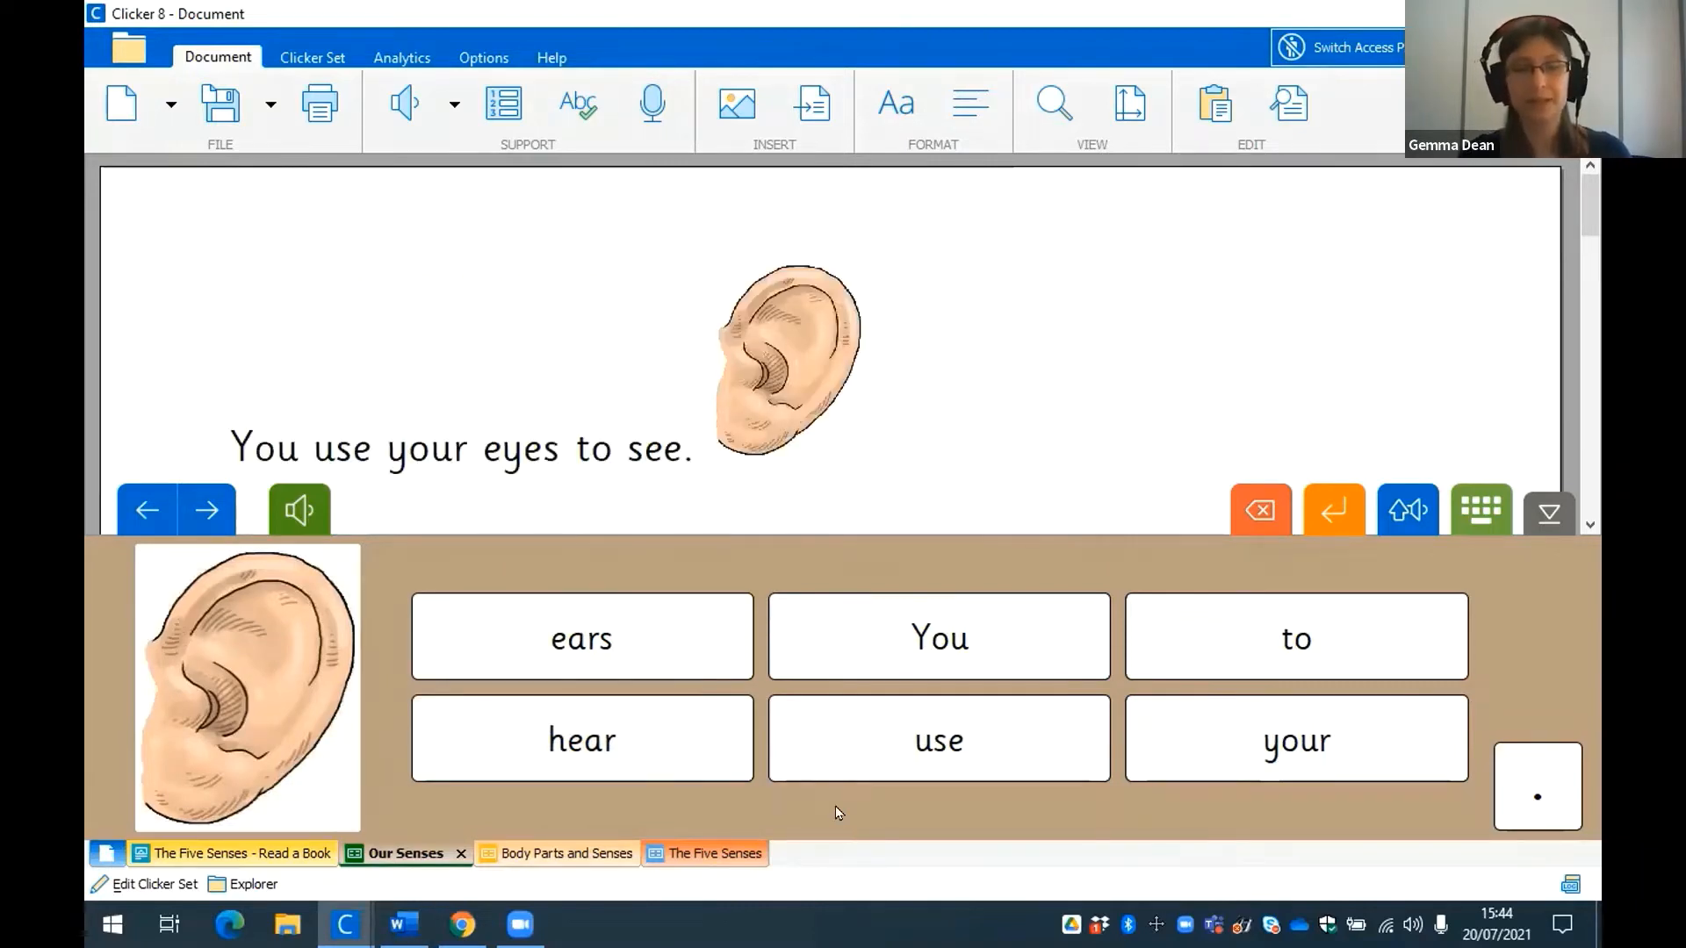
key(BackSpace)
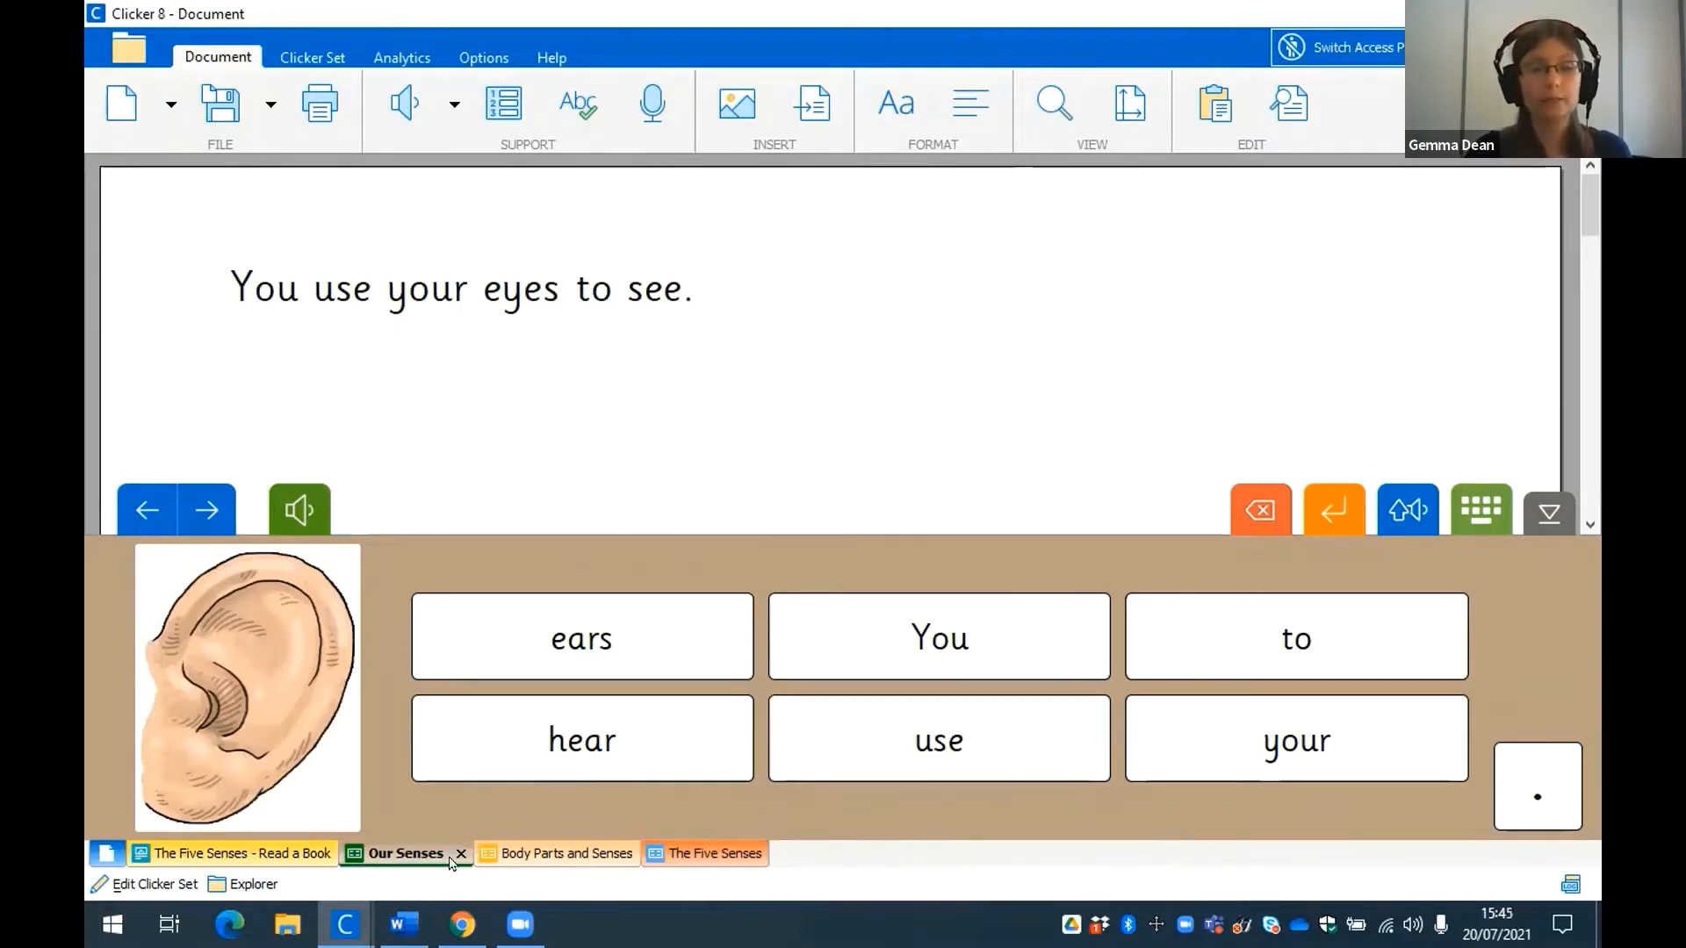
Edit the Our Senses set, giving the ears sentence the View & Copy model and the nose sentence the View & Remember model.
click(155, 887)
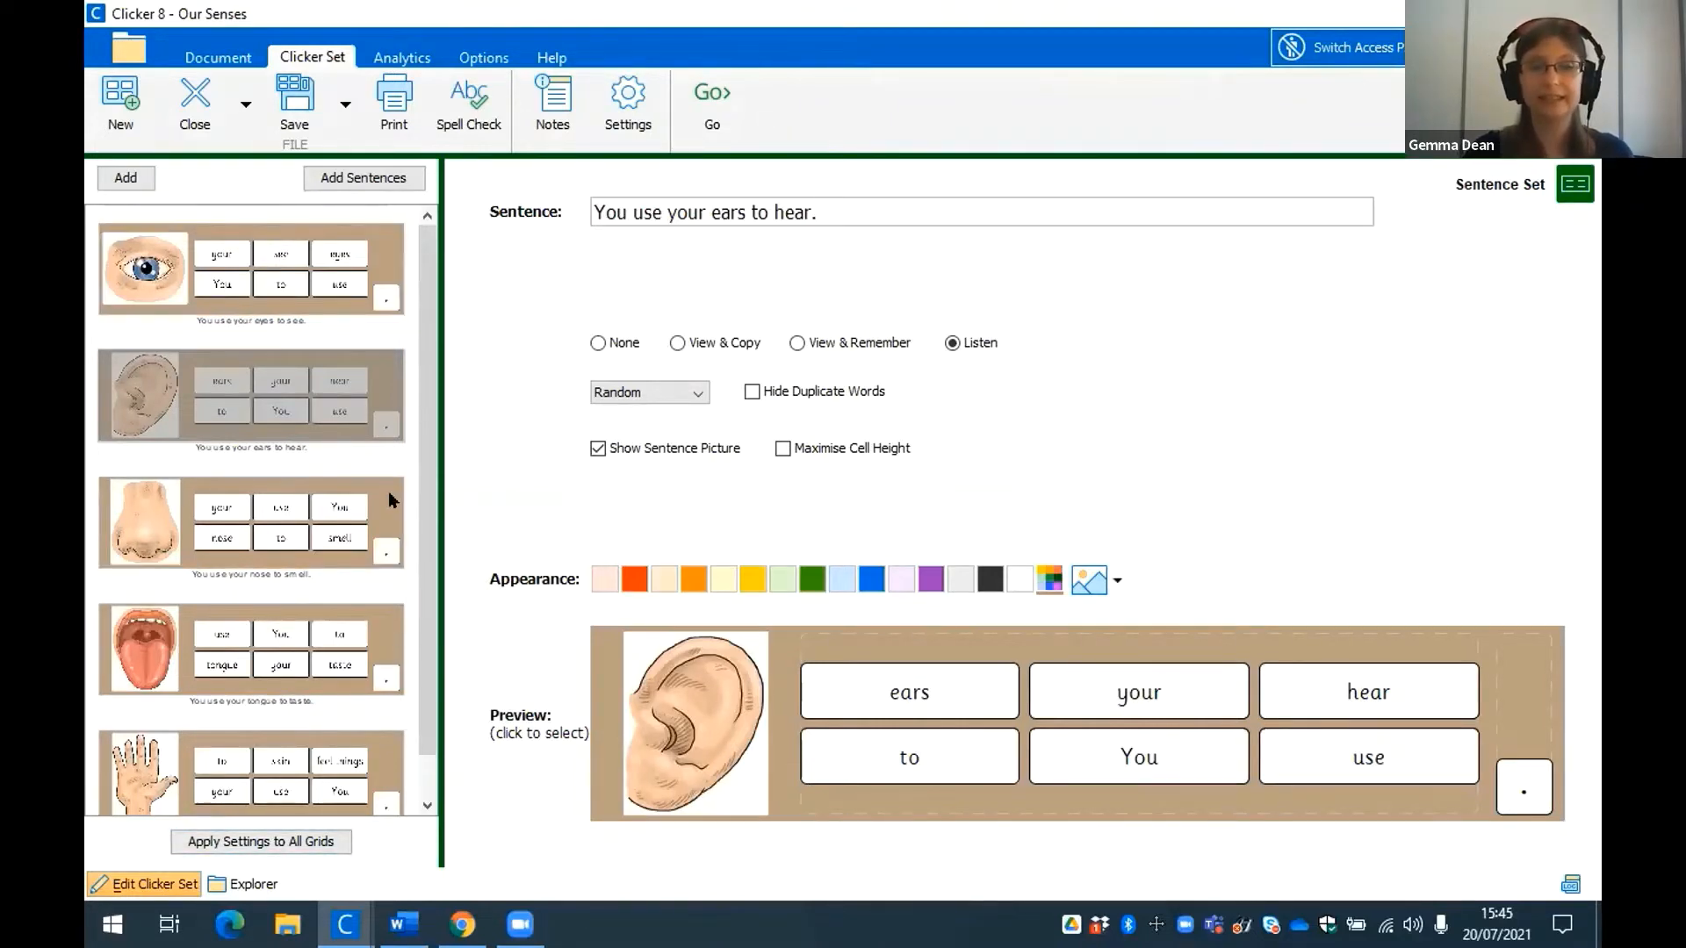
click(631, 197)
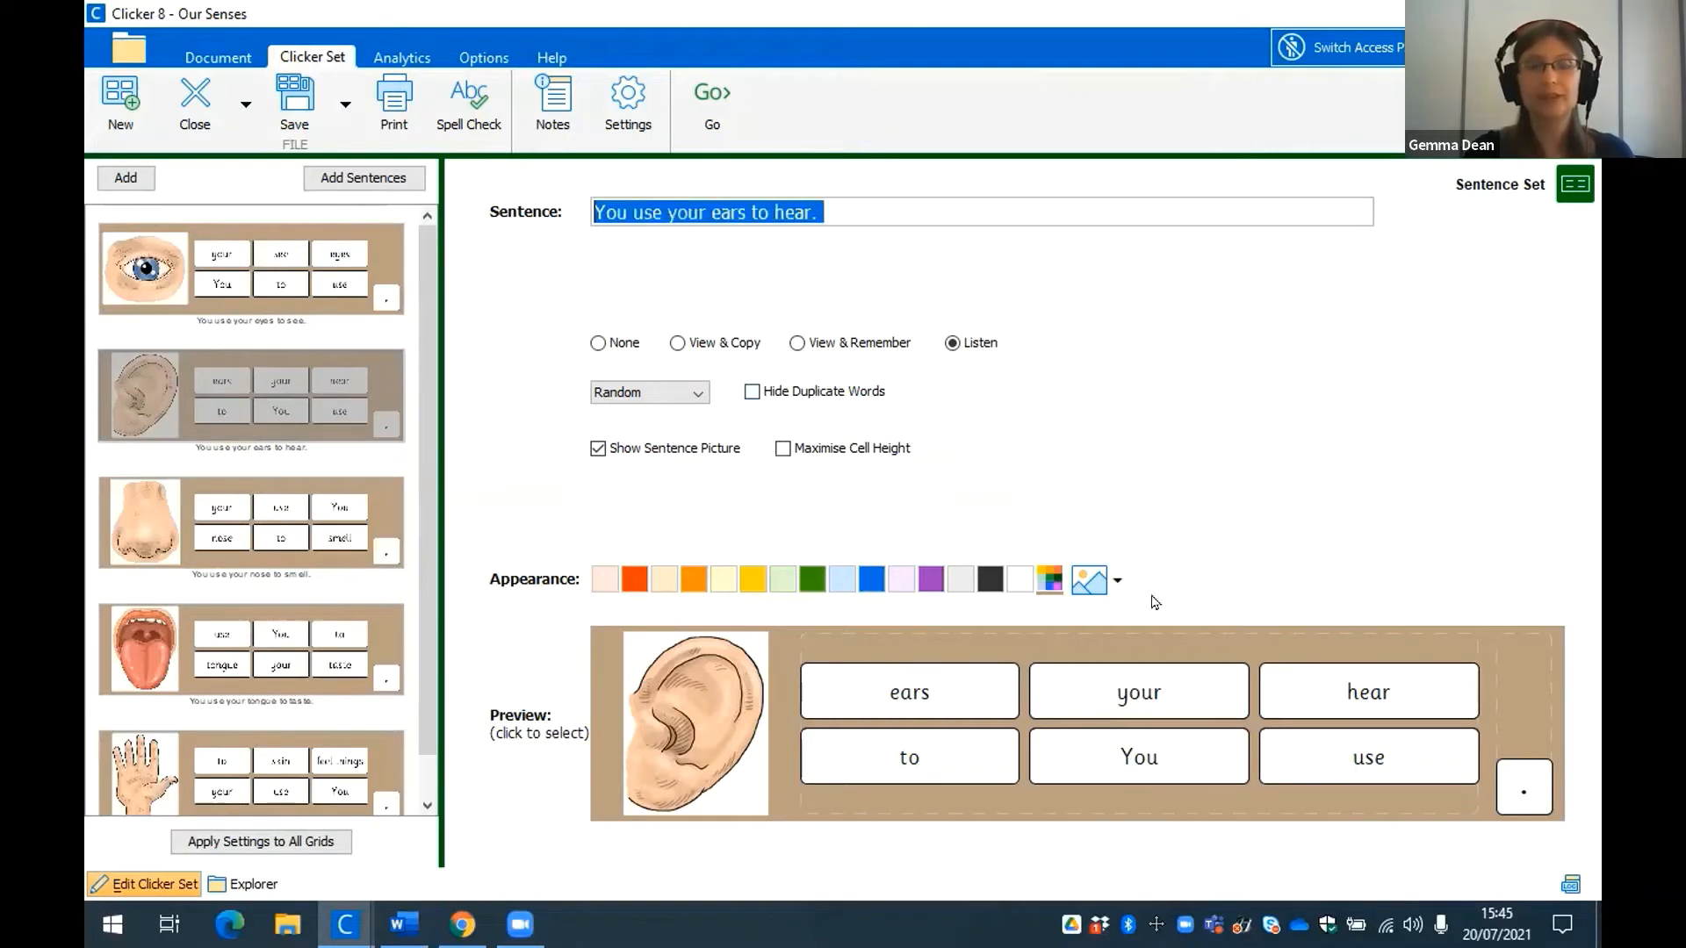
key(End)
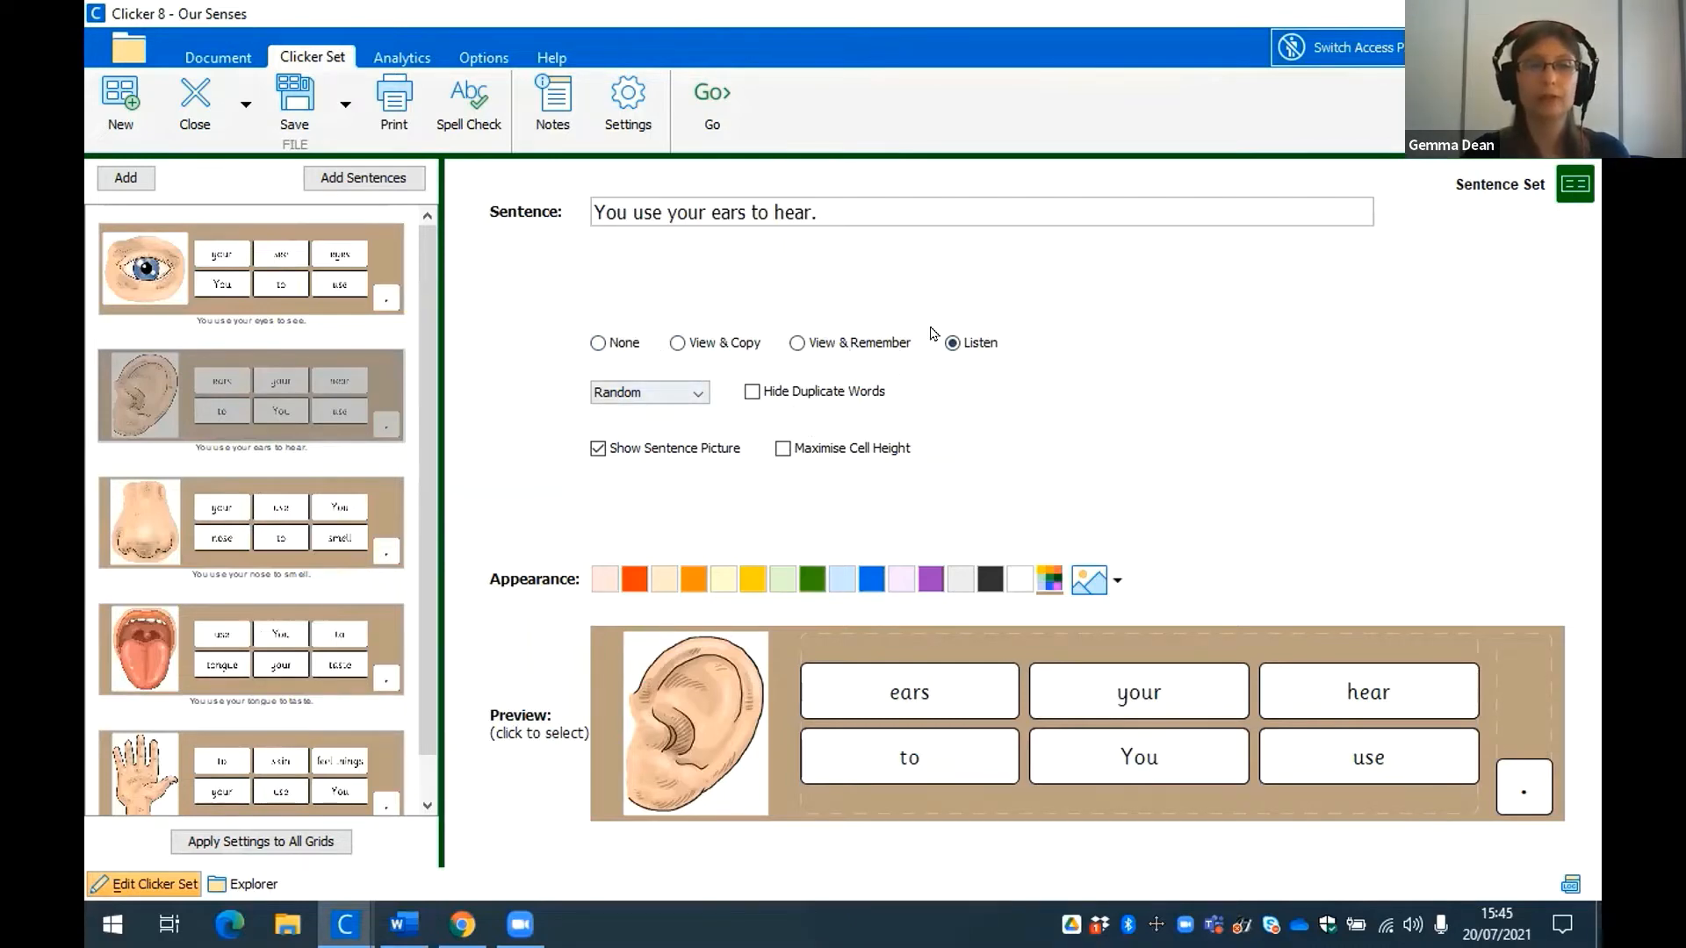
click(734, 344)
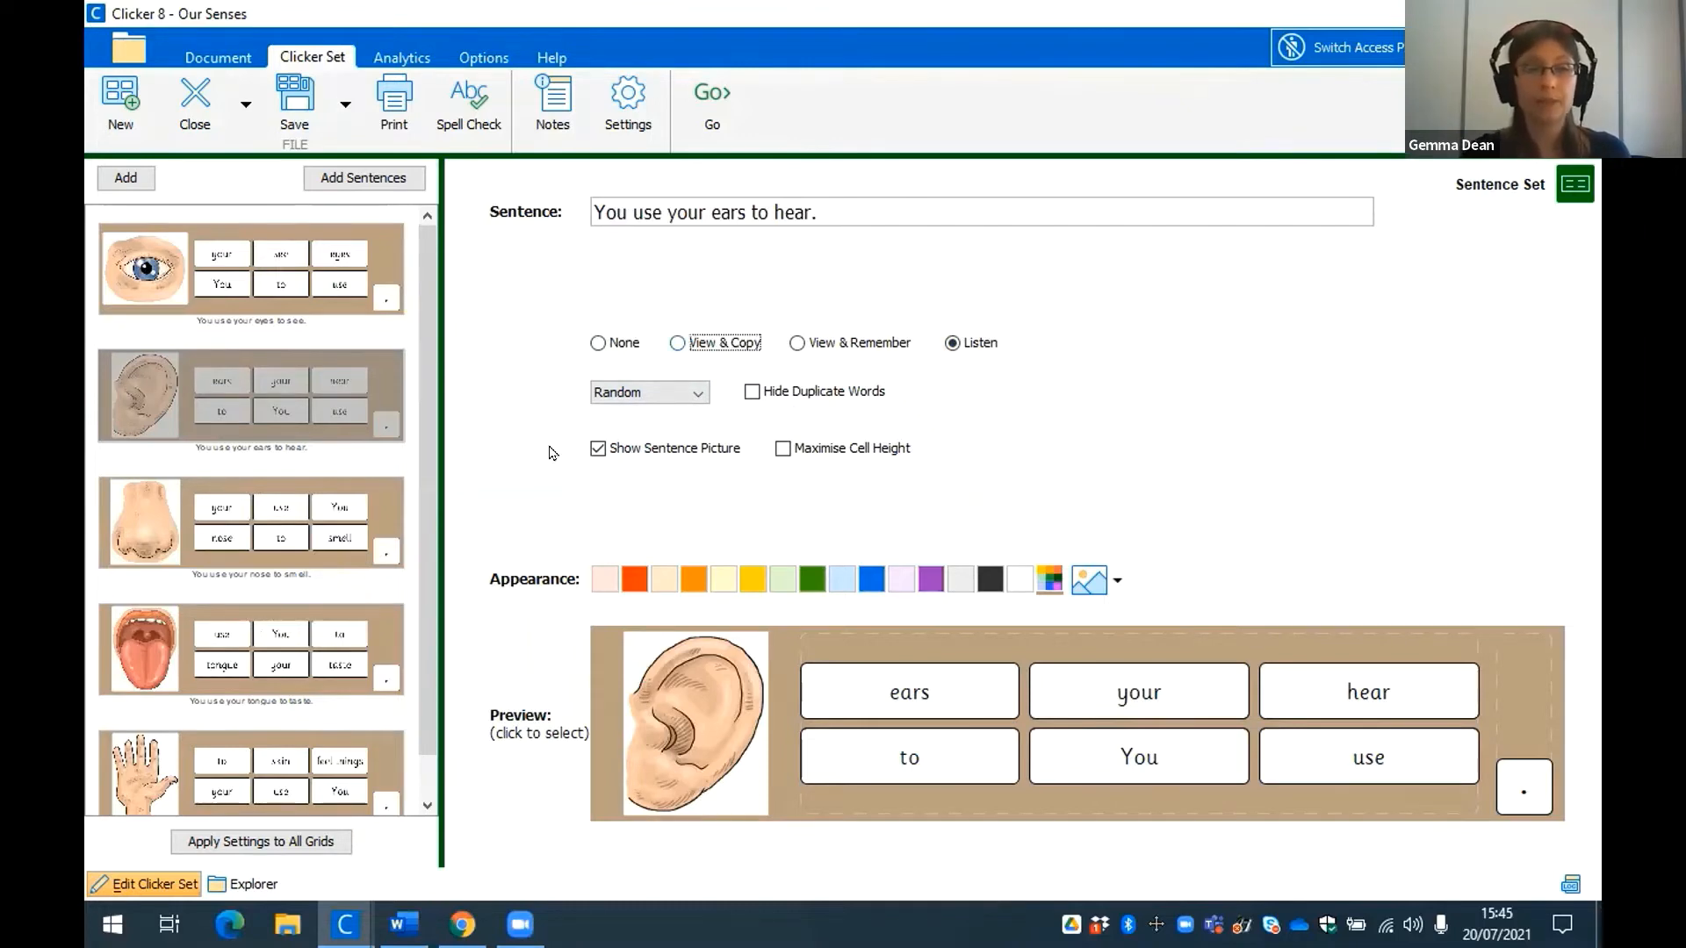
click(285, 532)
click(823, 345)
click(278, 640)
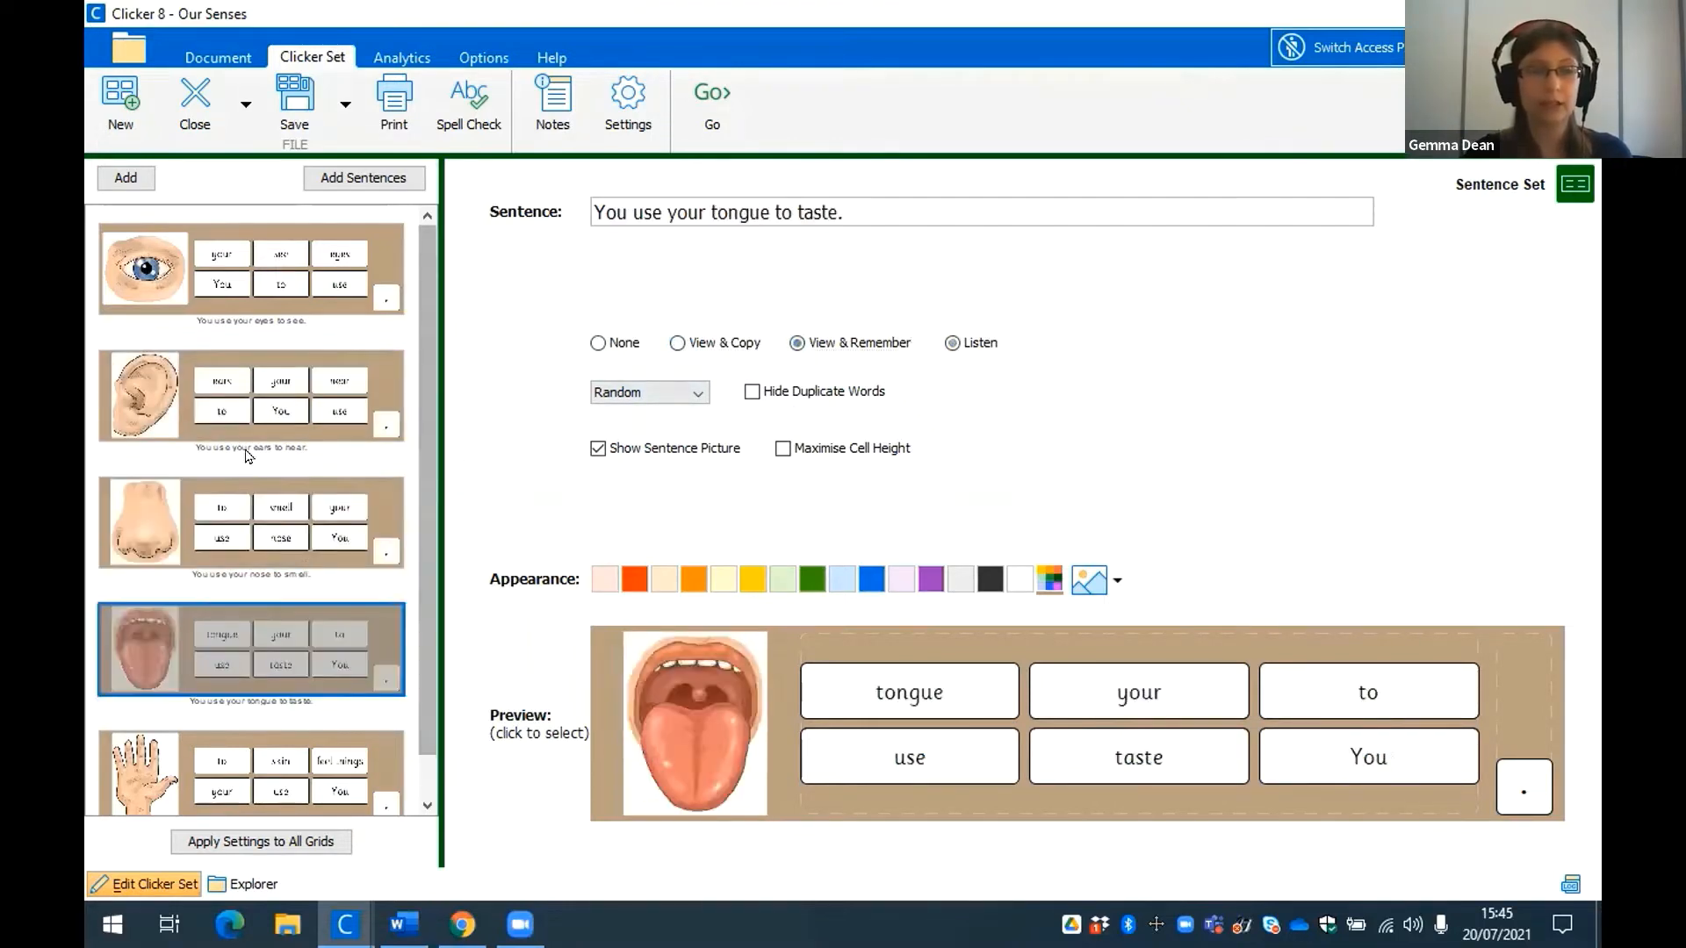
click(285, 415)
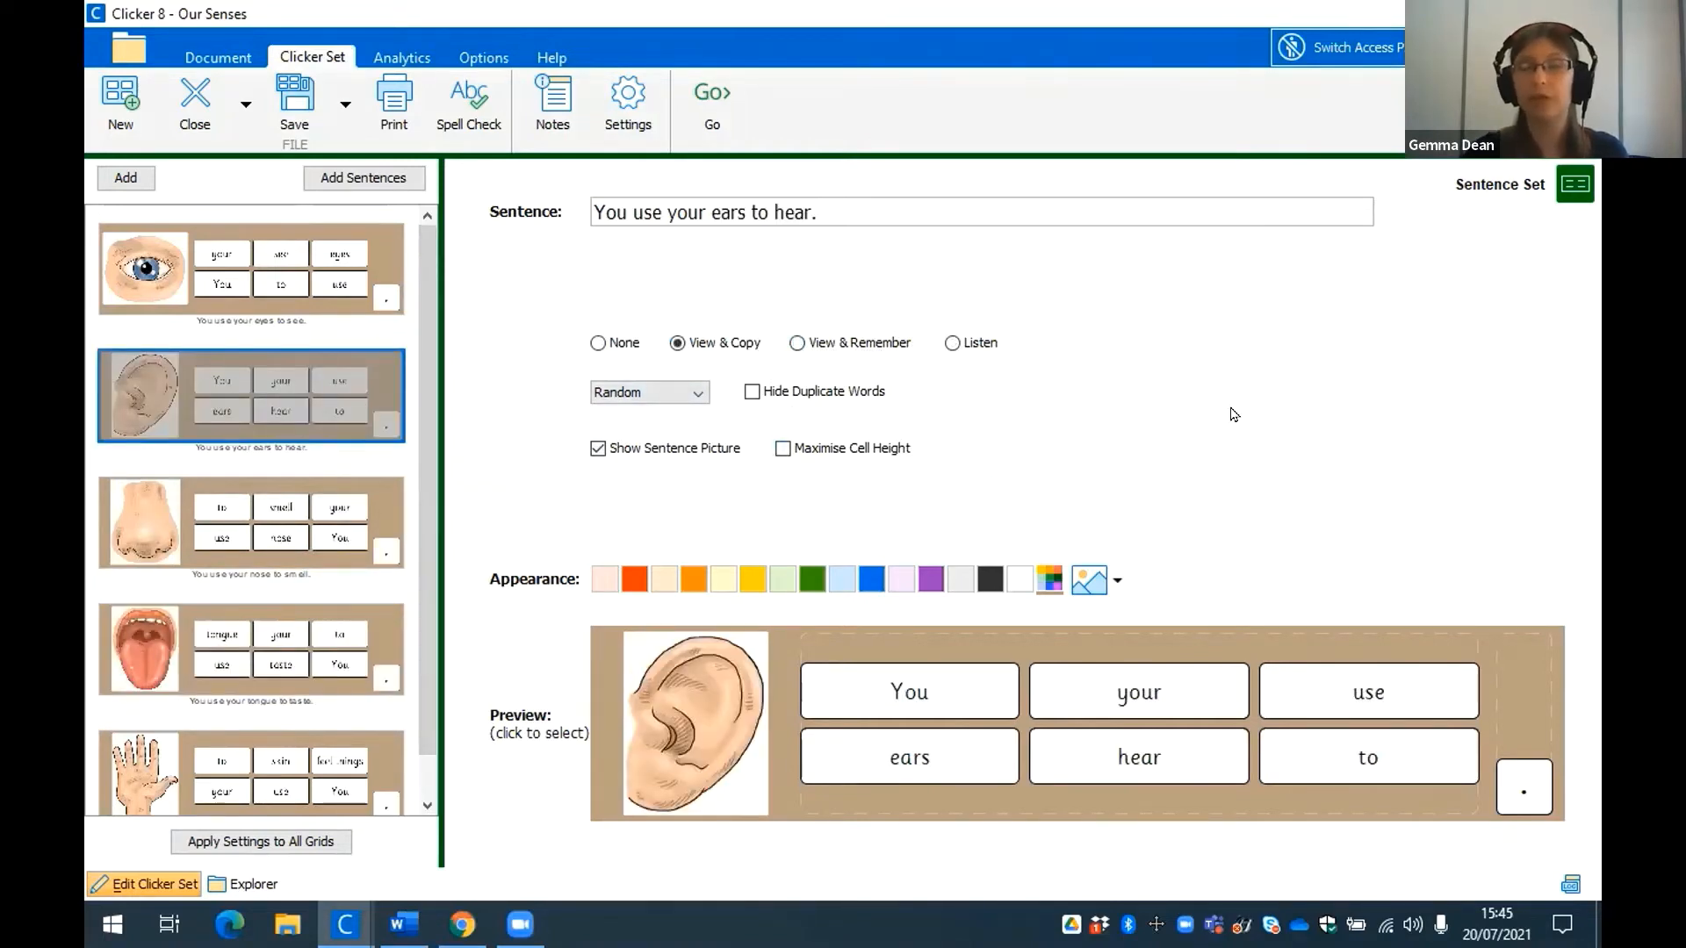
Hide the ears grid's sentence picture and maximise its cell height, with the words in Random order.
click(686, 392)
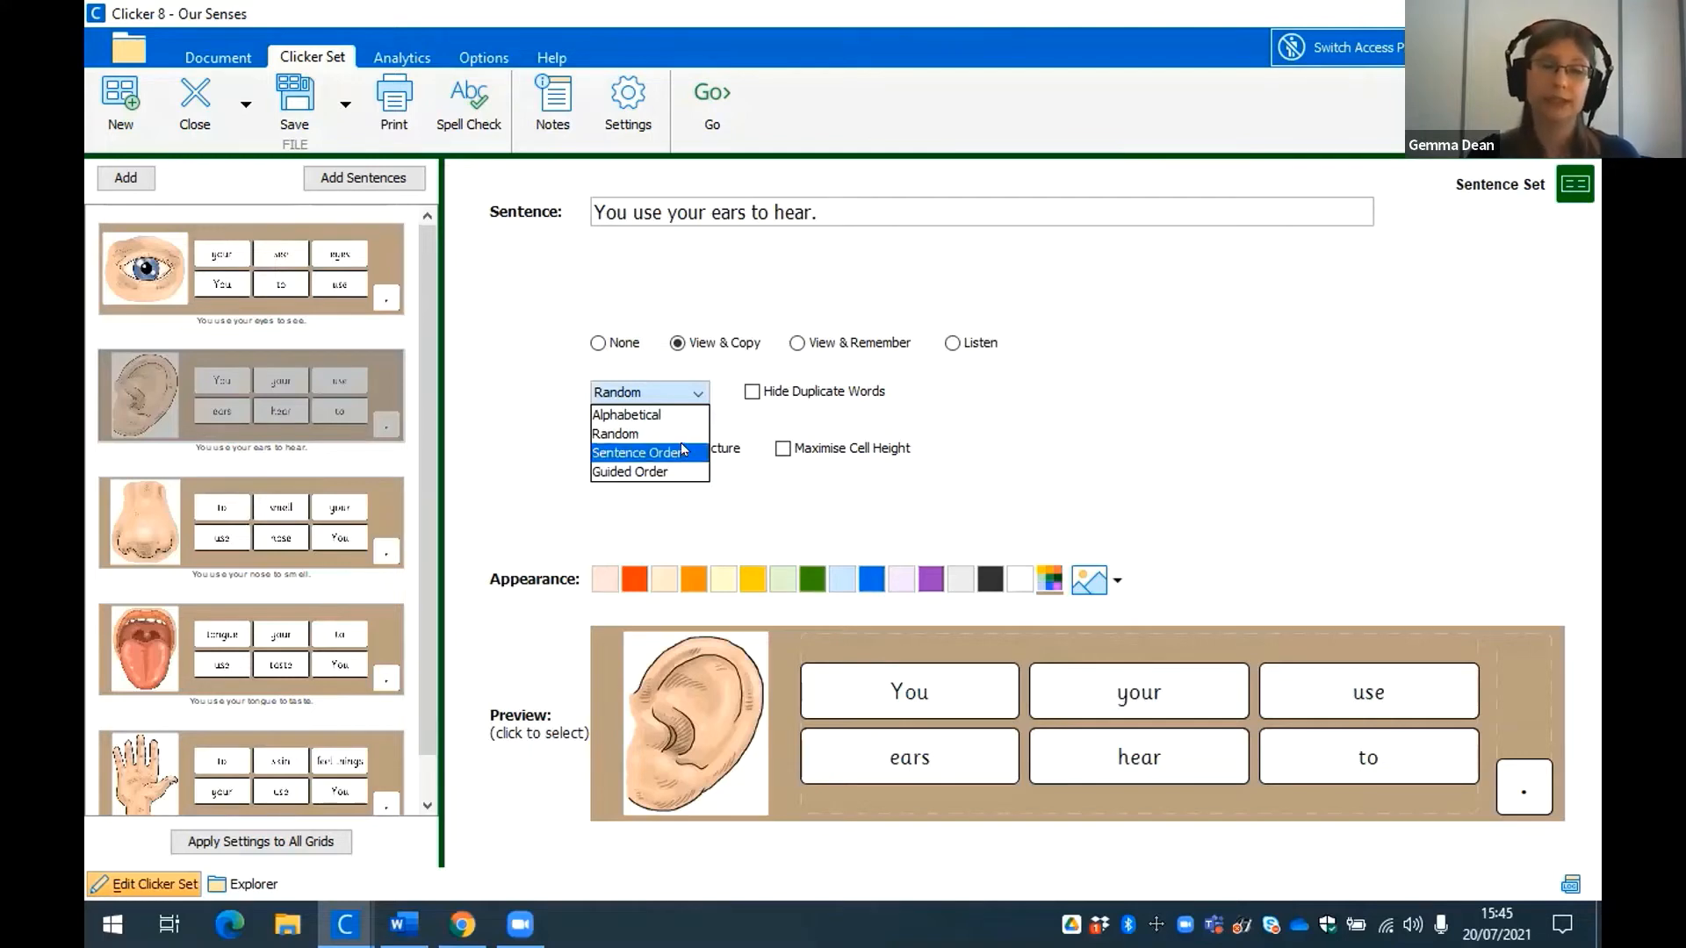
click(701, 433)
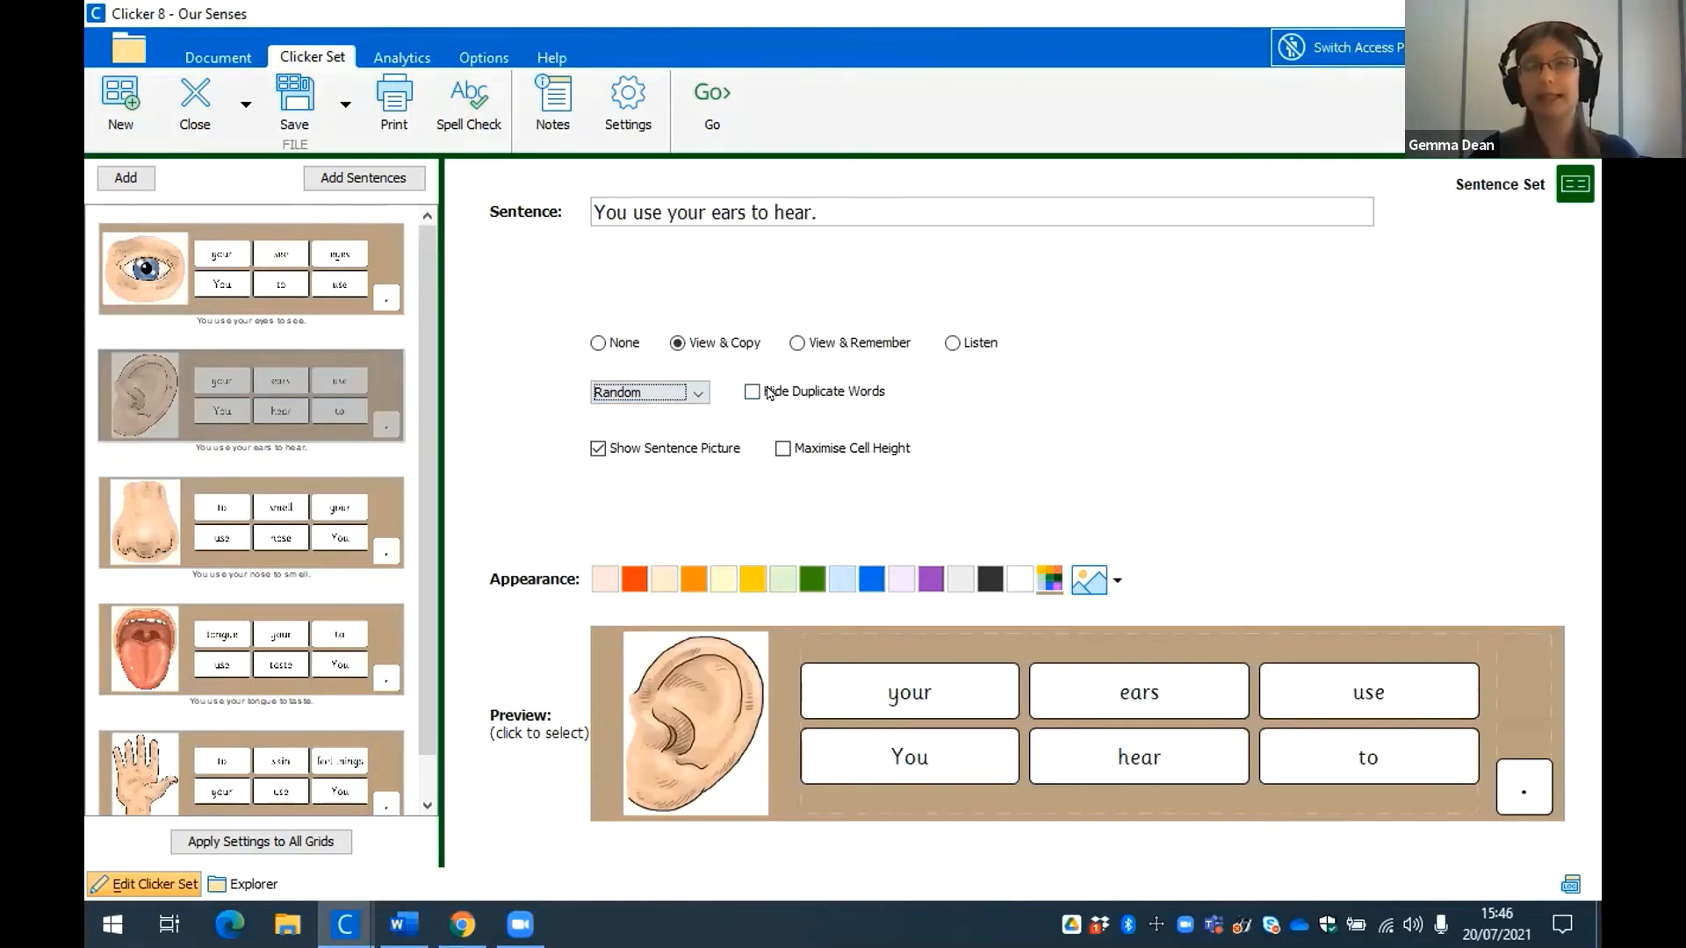
click(597, 449)
click(597, 449)
click(598, 450)
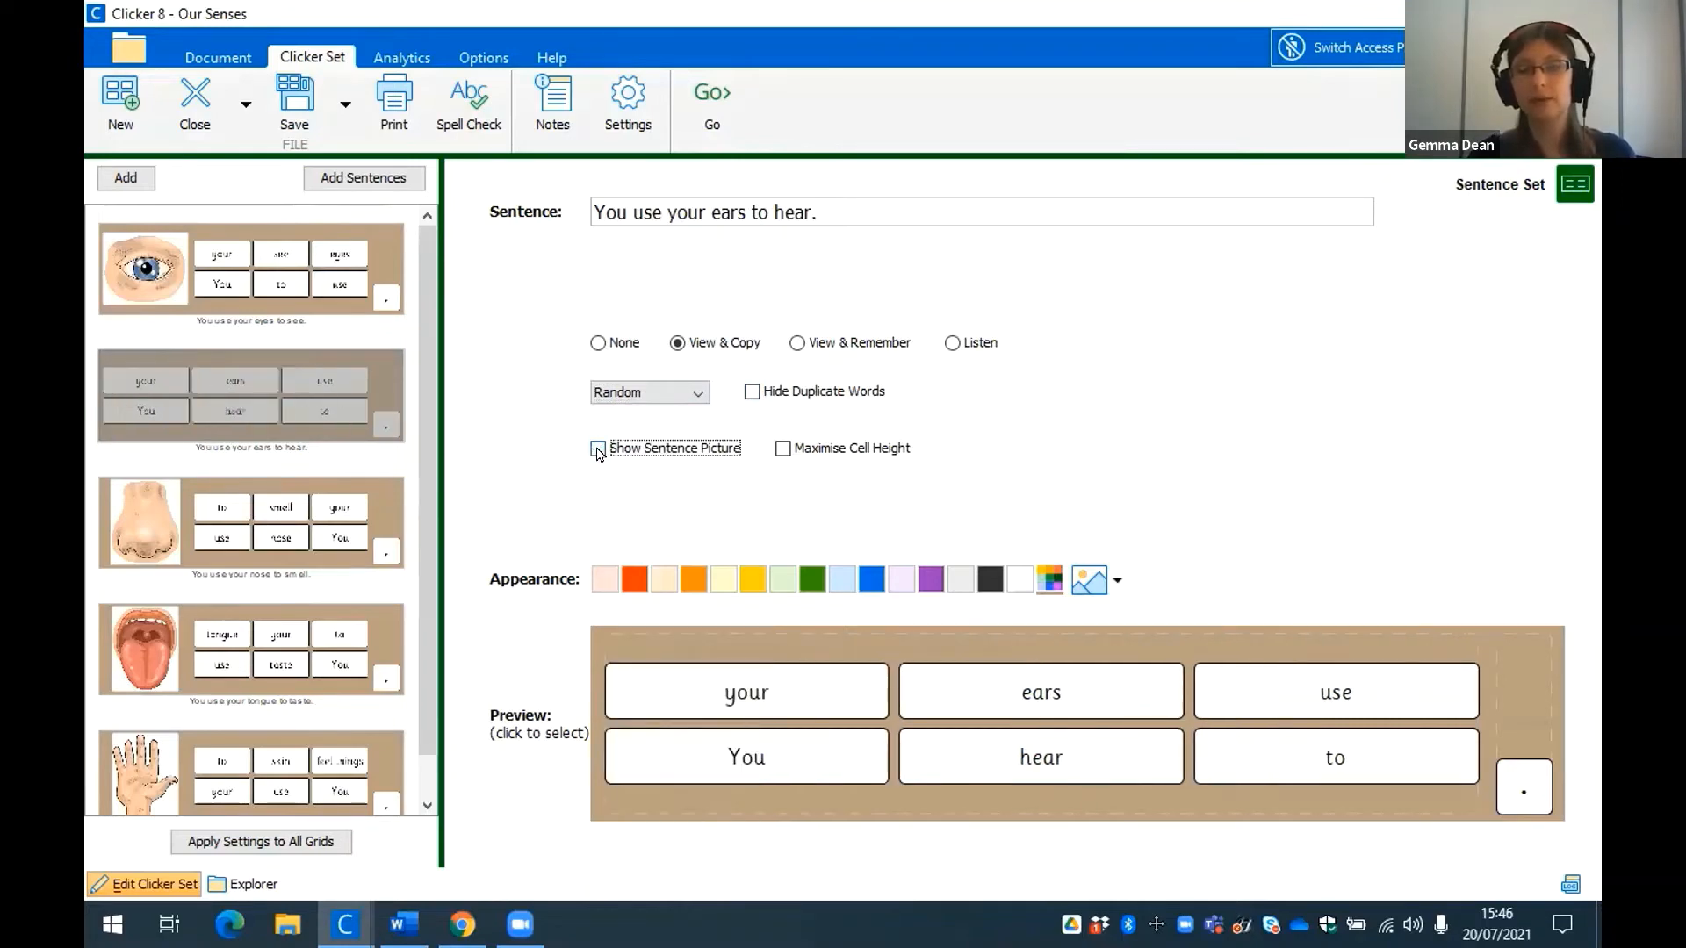
click(597, 449)
click(597, 449)
click(597, 450)
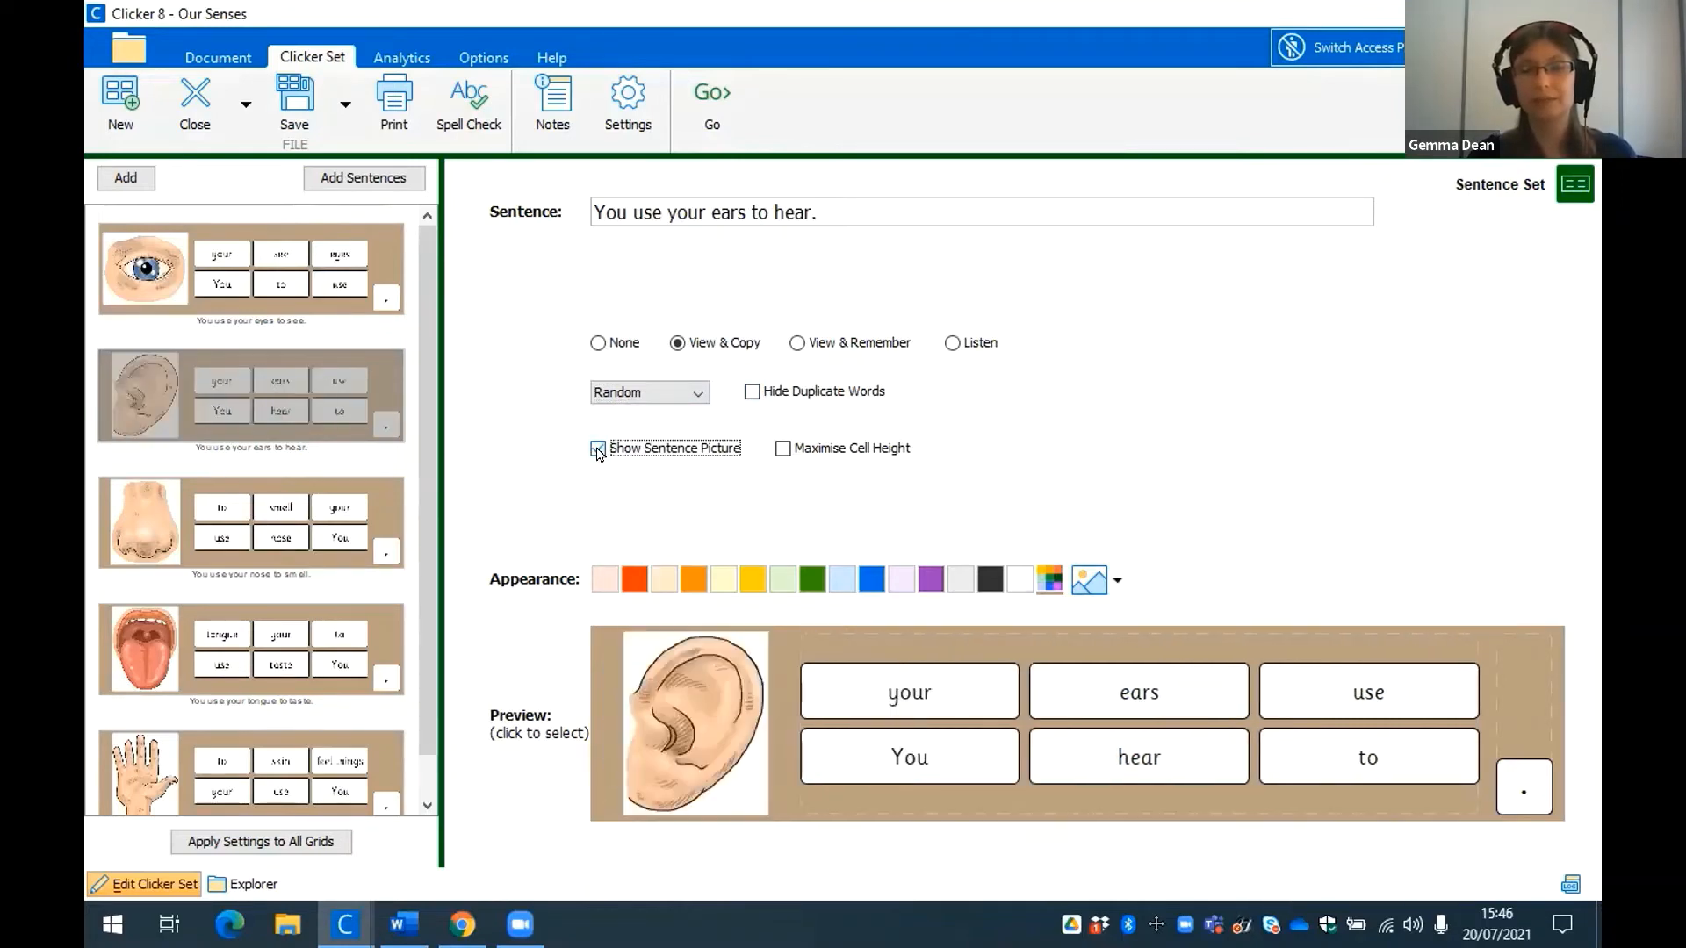
click(597, 449)
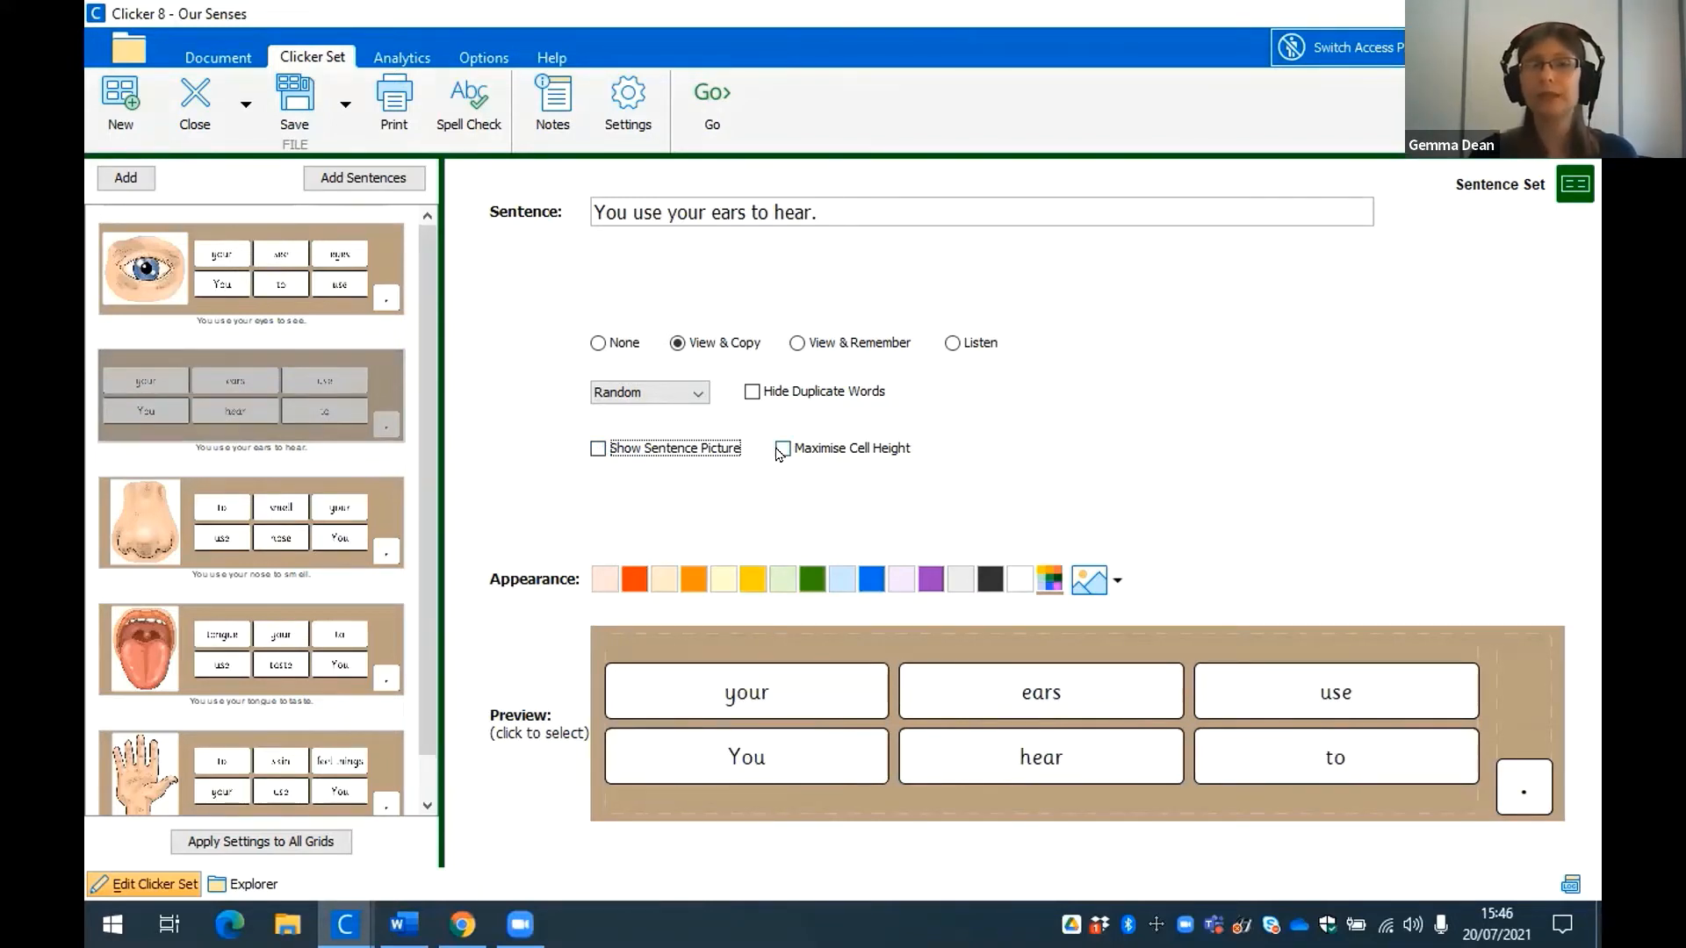
click(780, 449)
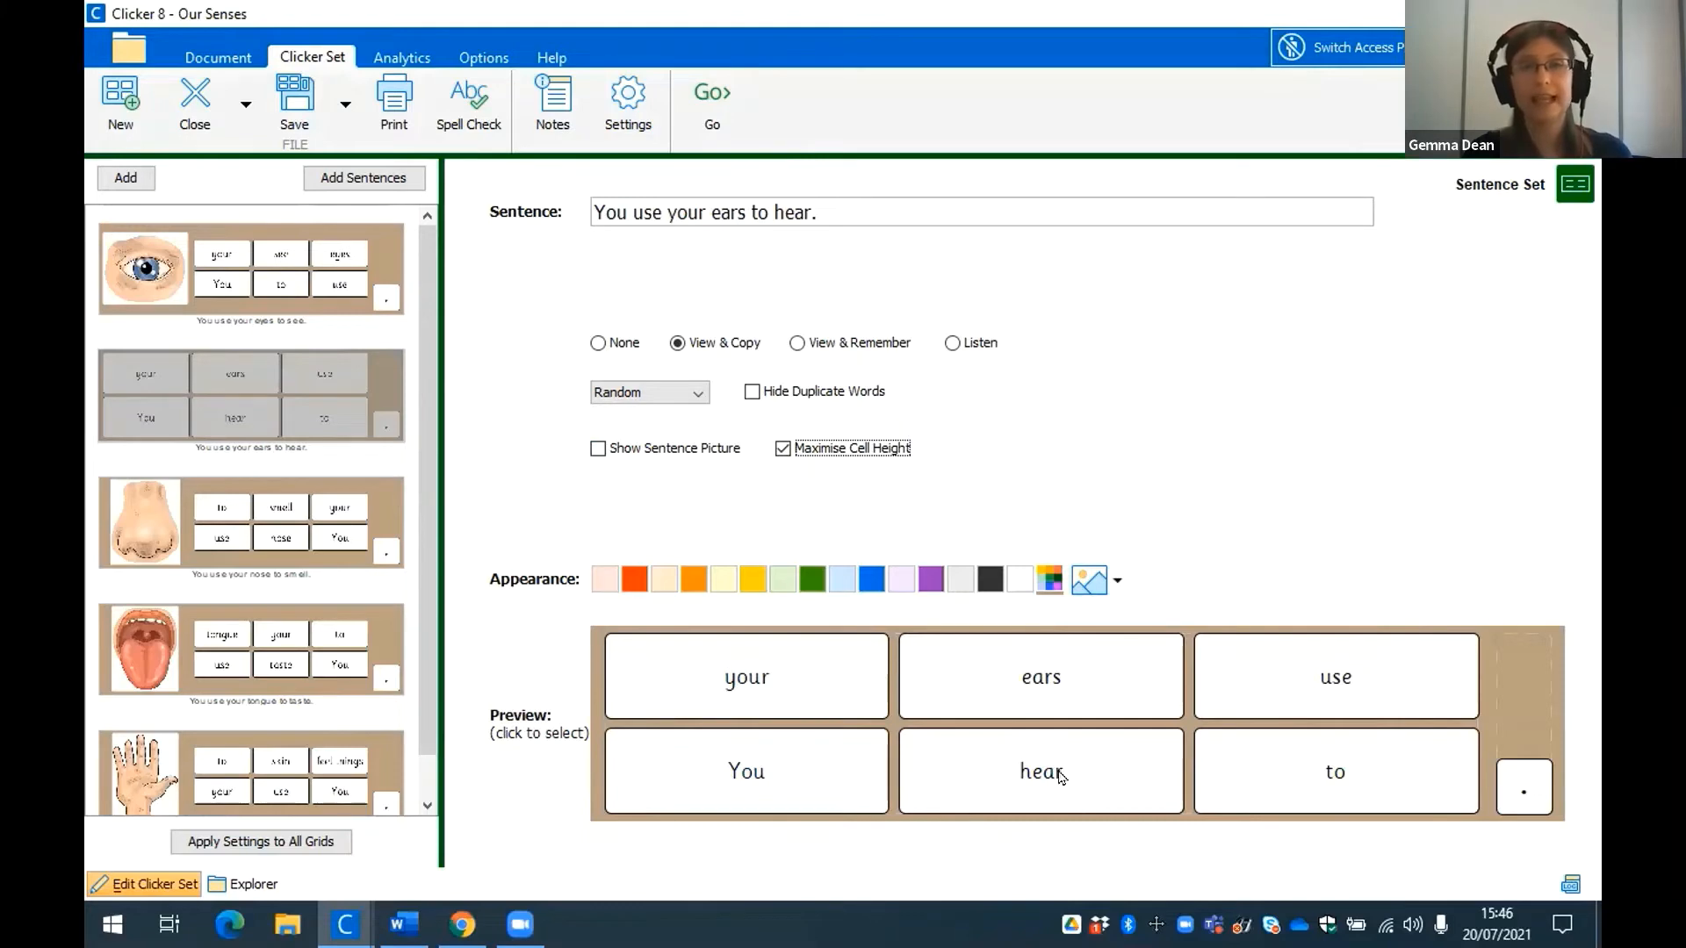
Insert the library picture "ears" into the ears word cell and colour the cell dark yellow.
click(1102, 672)
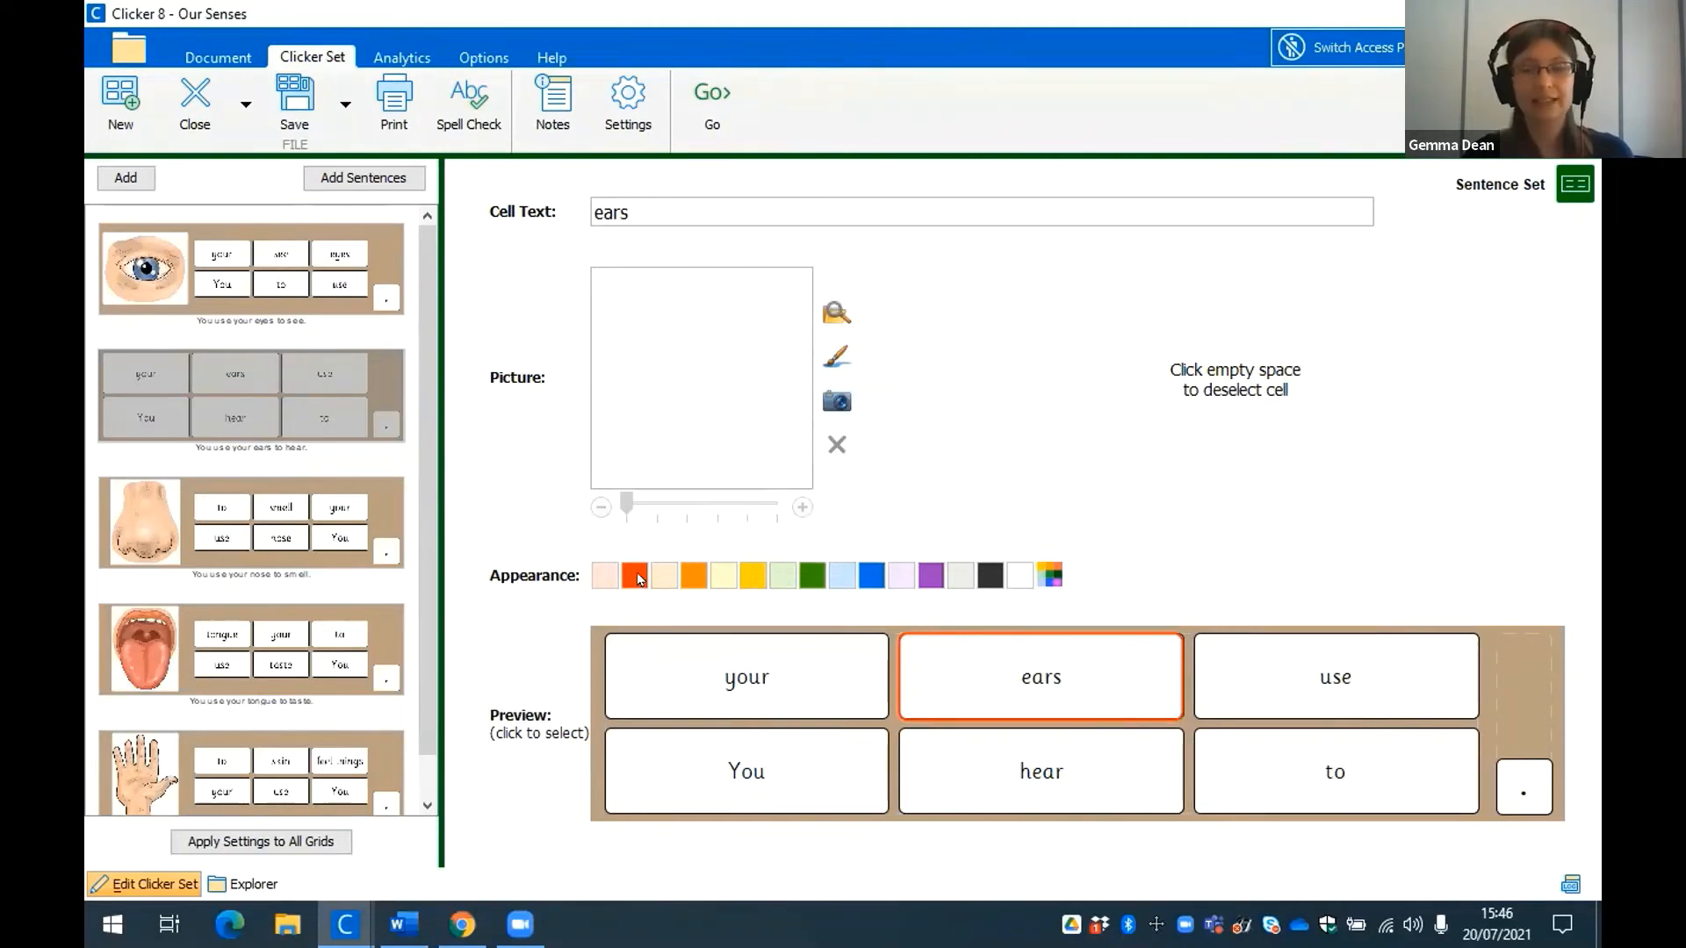
click(693, 578)
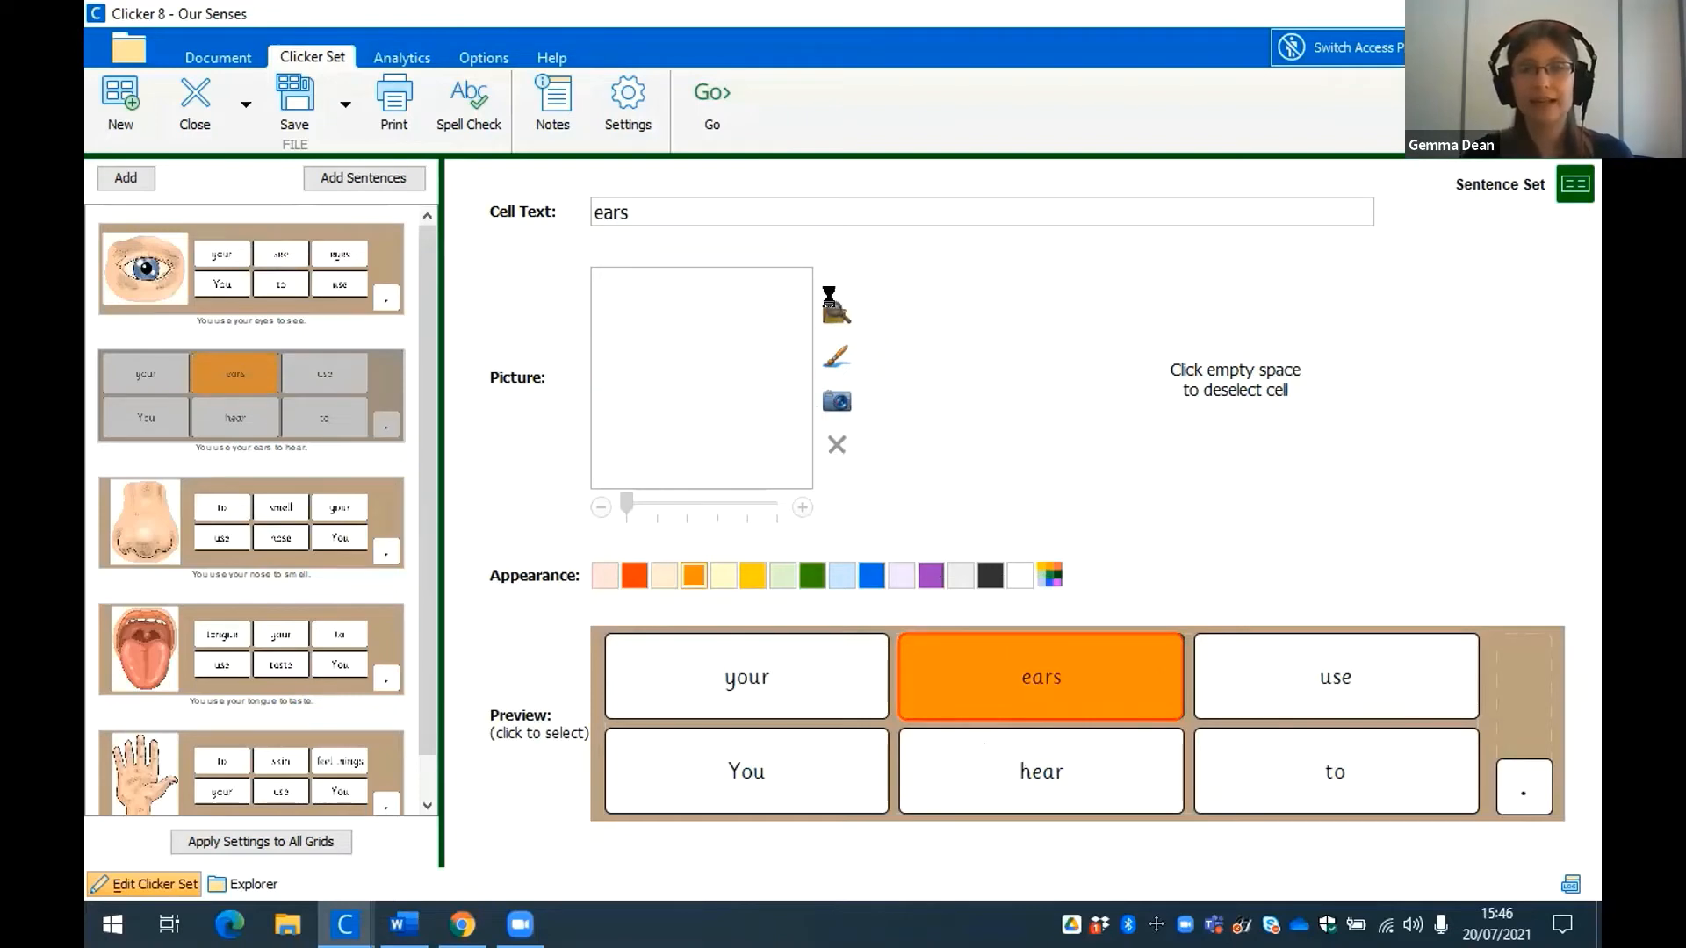
click(836, 311)
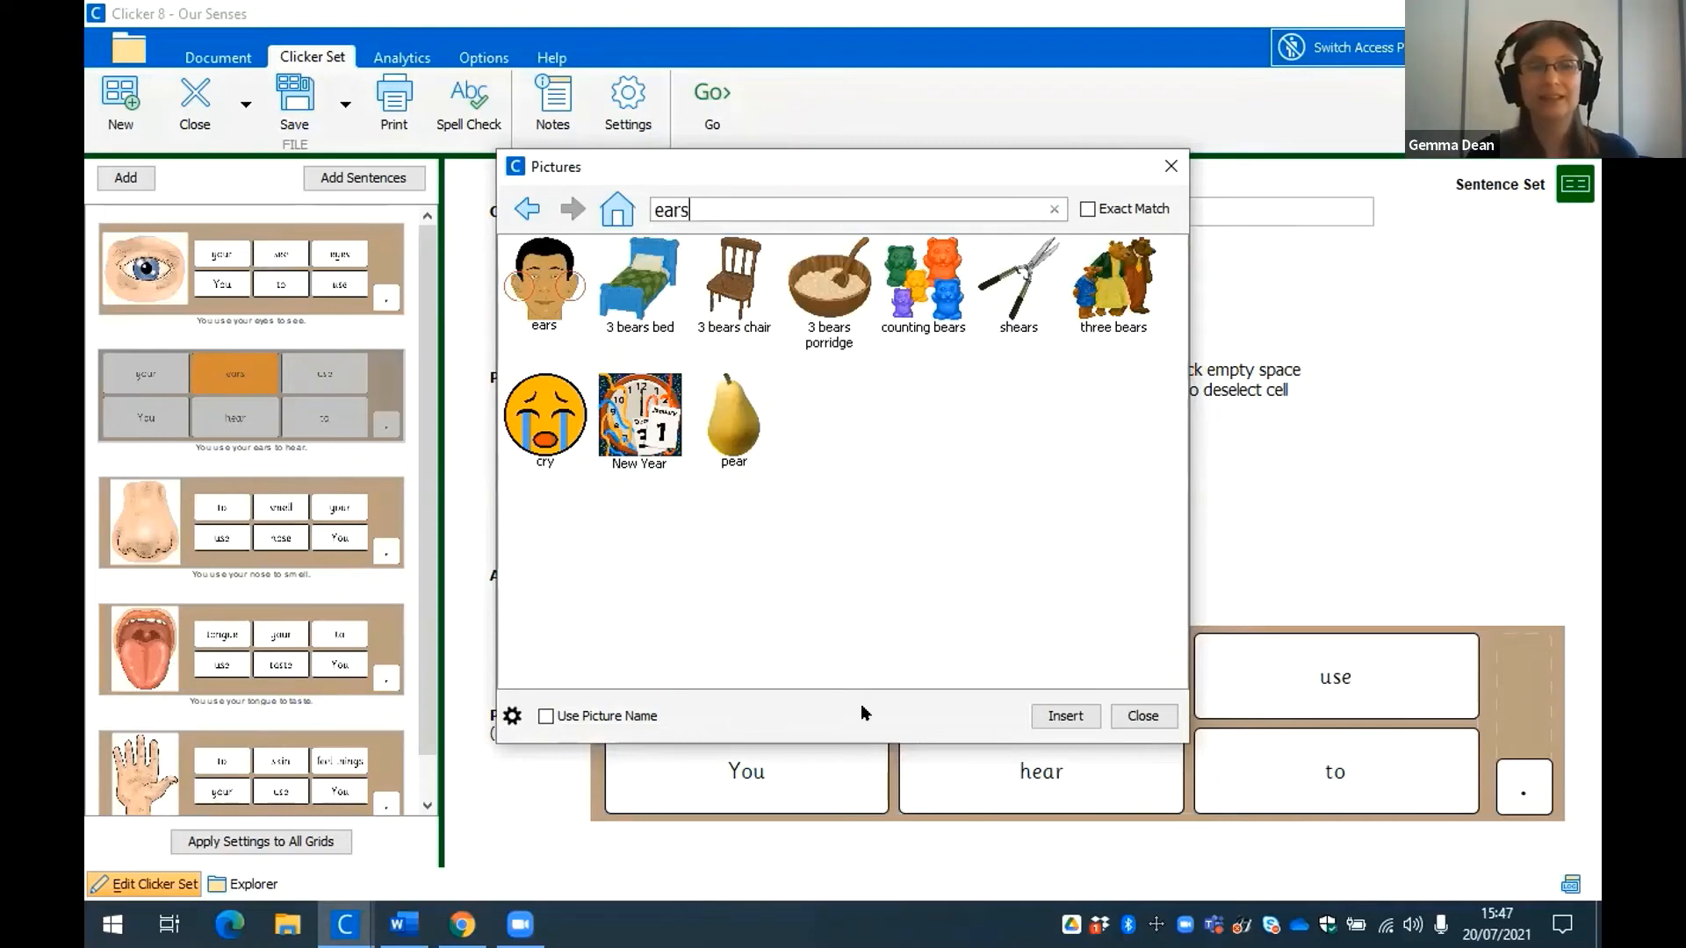
click(1065, 716)
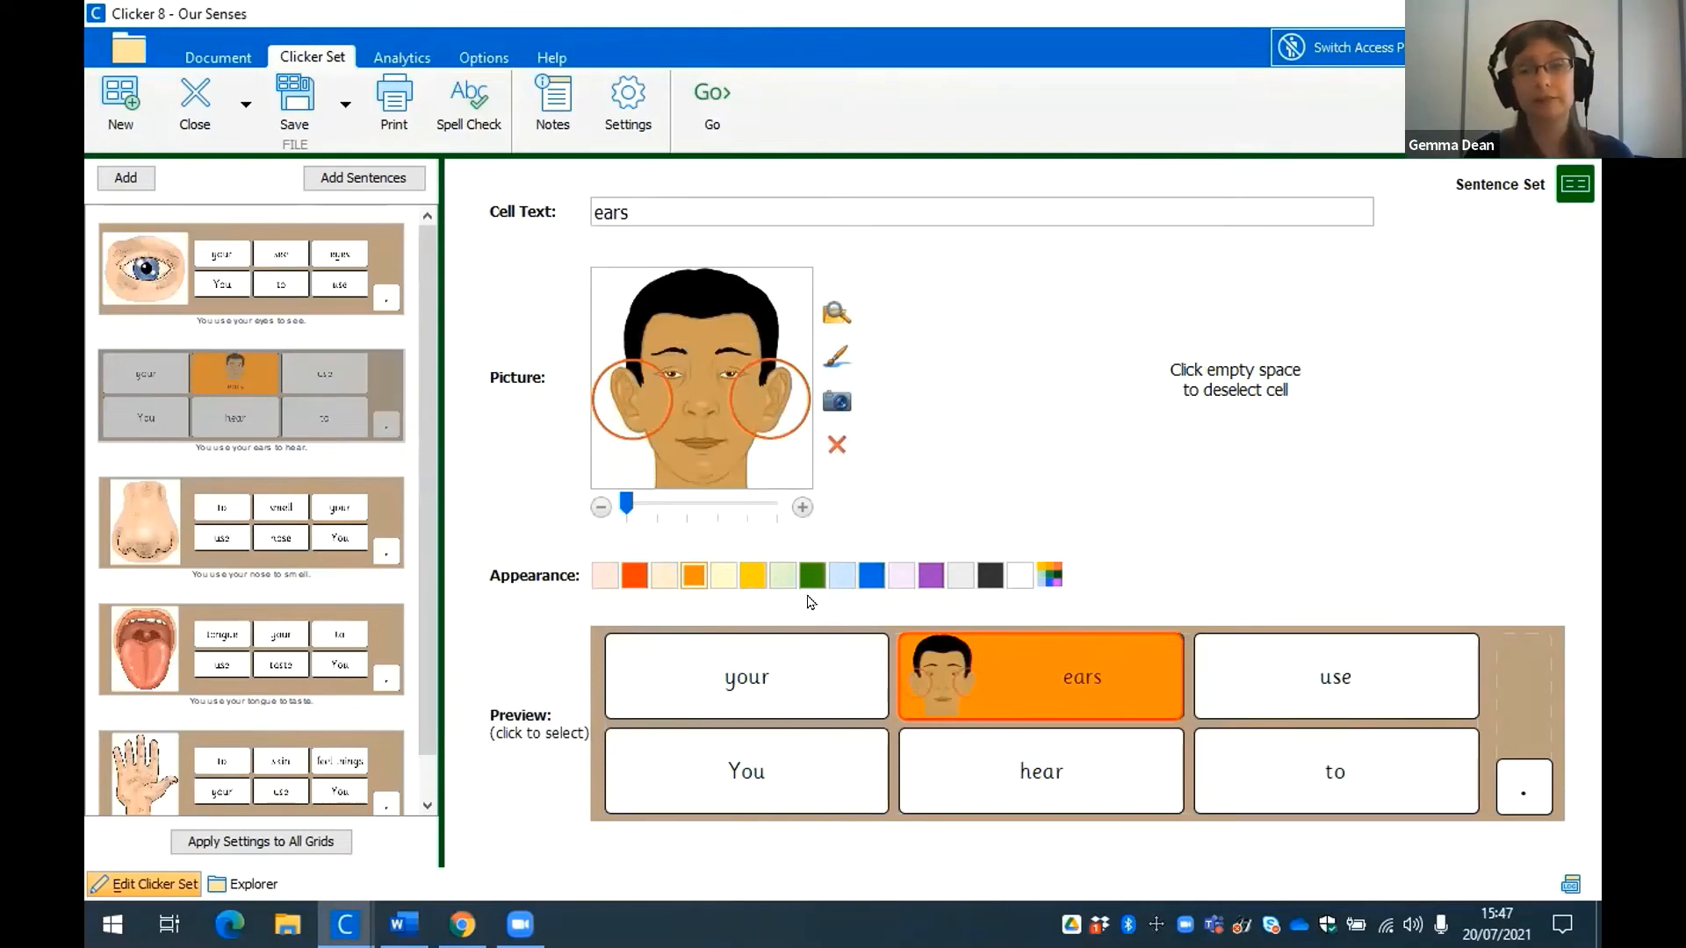
click(753, 576)
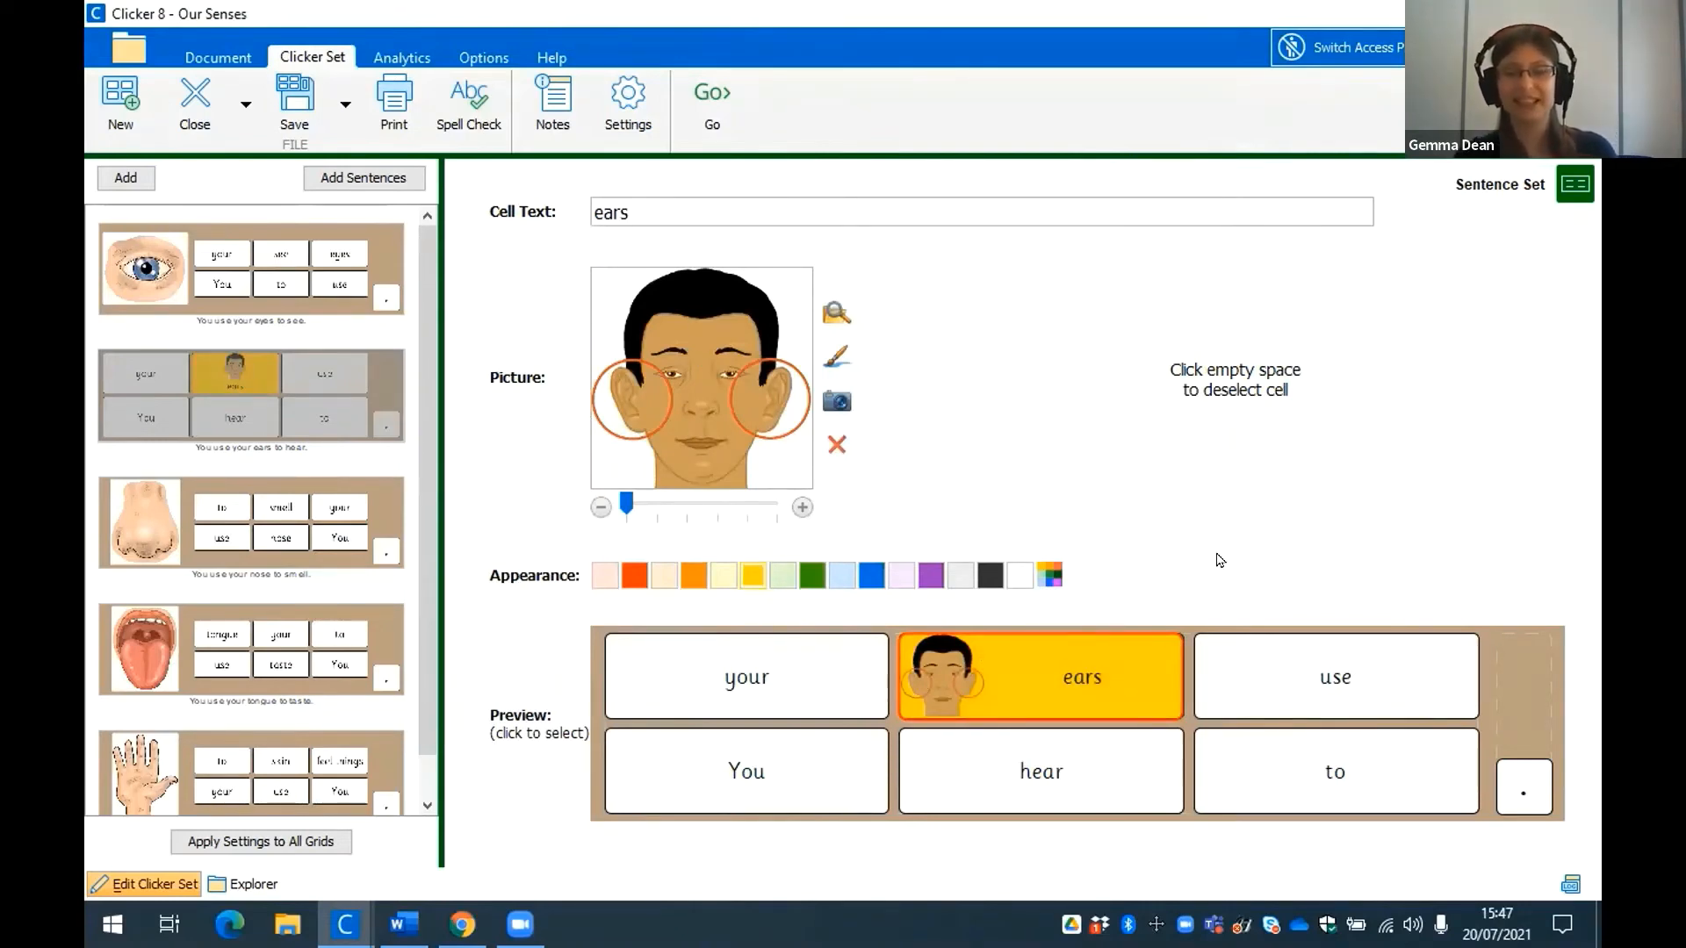
click(1138, 627)
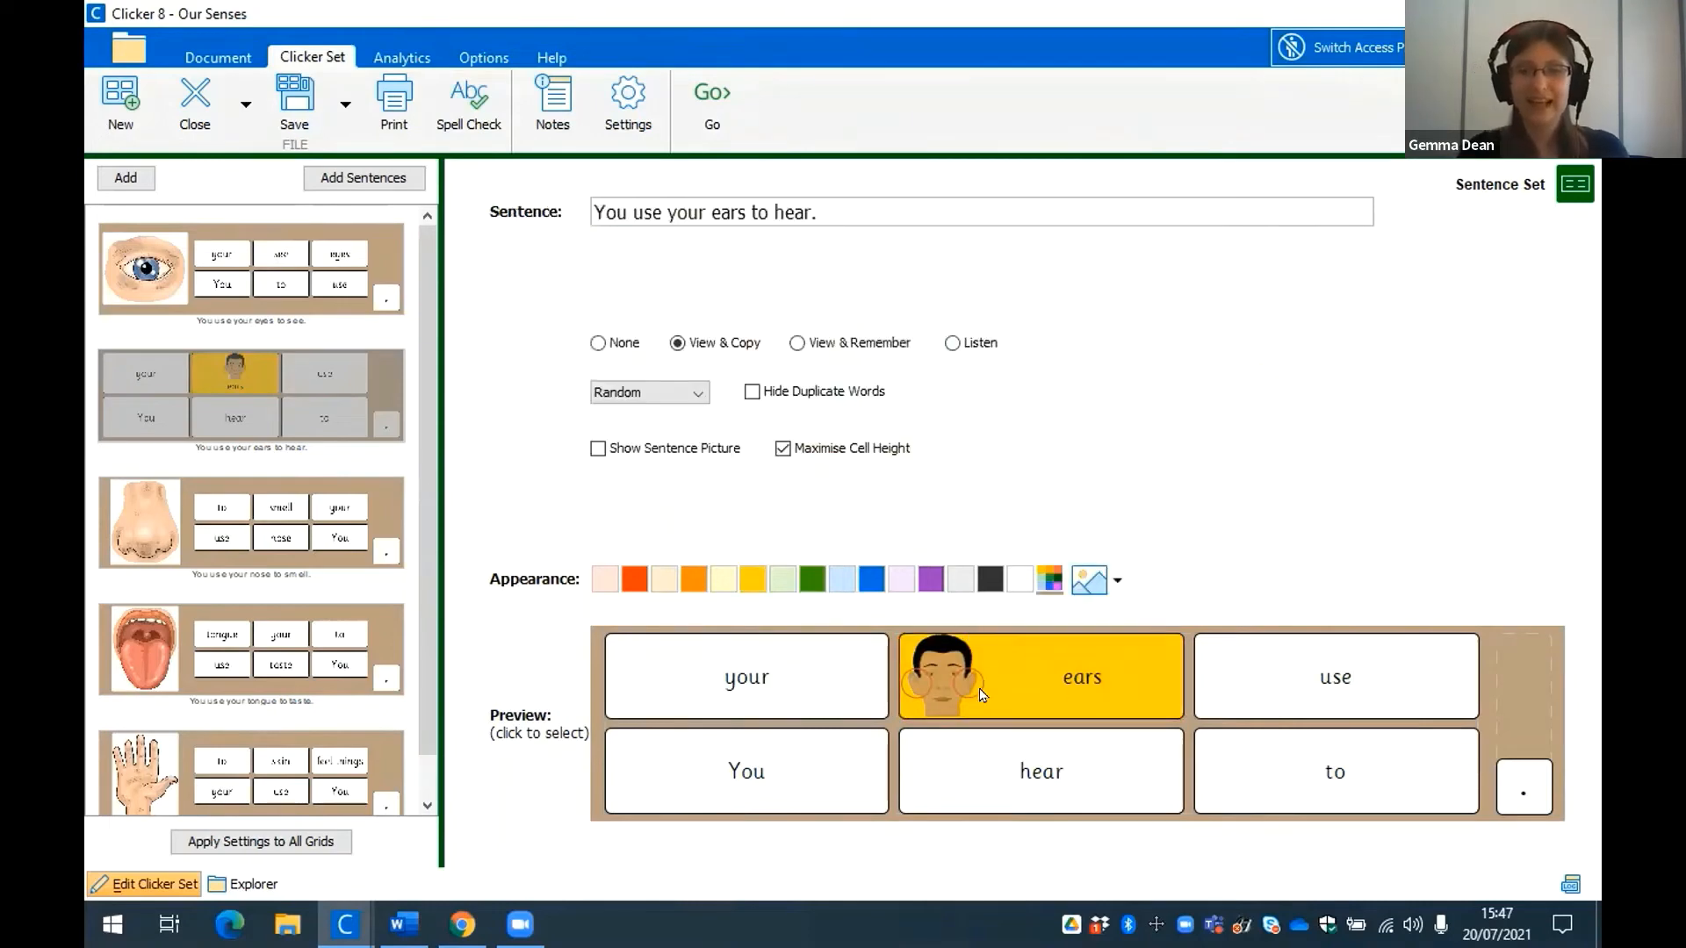
Run the edited set and check the model sentences of the ears and nose grids, ending on the tongue grid.
click(715, 123)
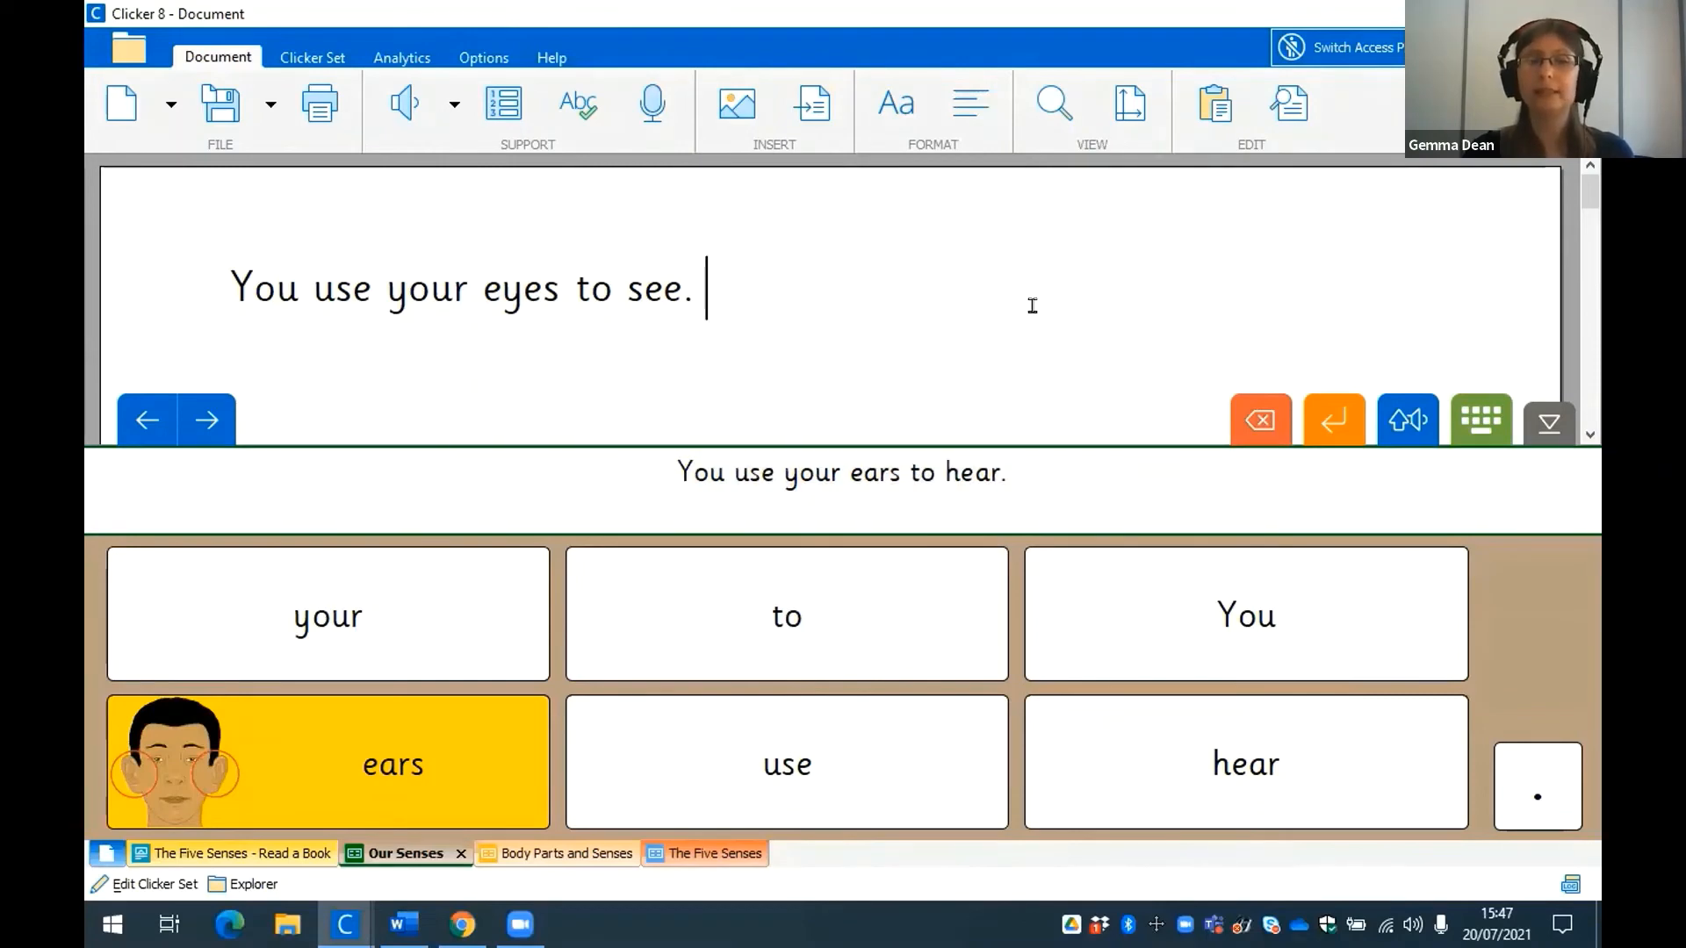
click(1041, 506)
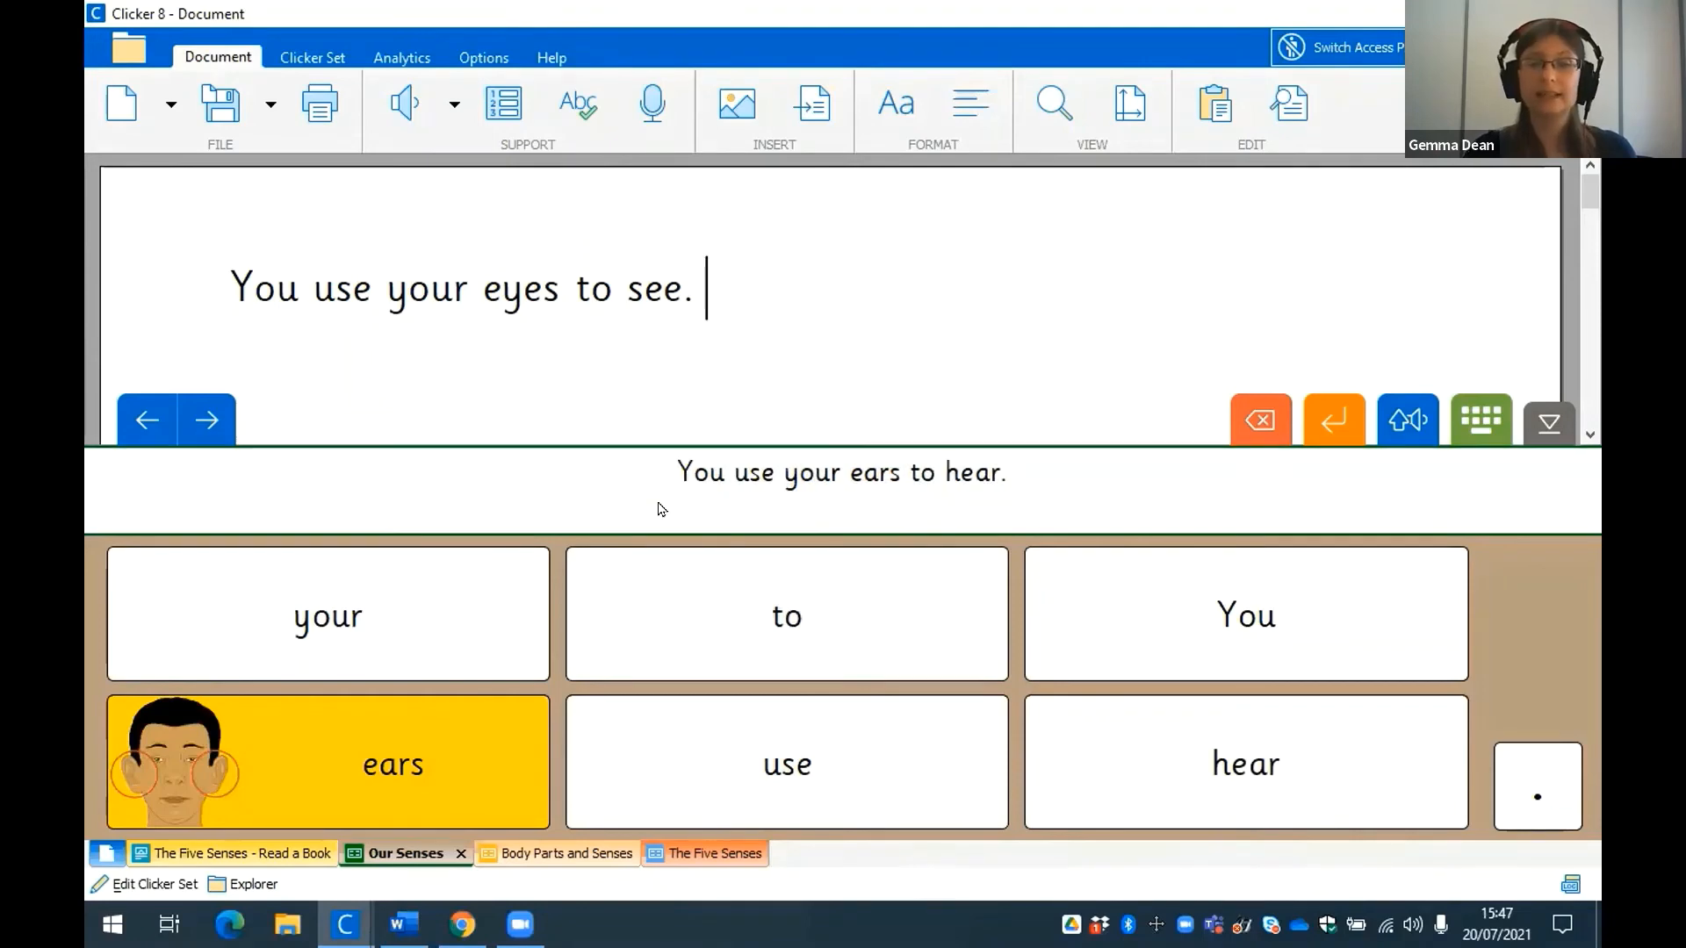
click(204, 422)
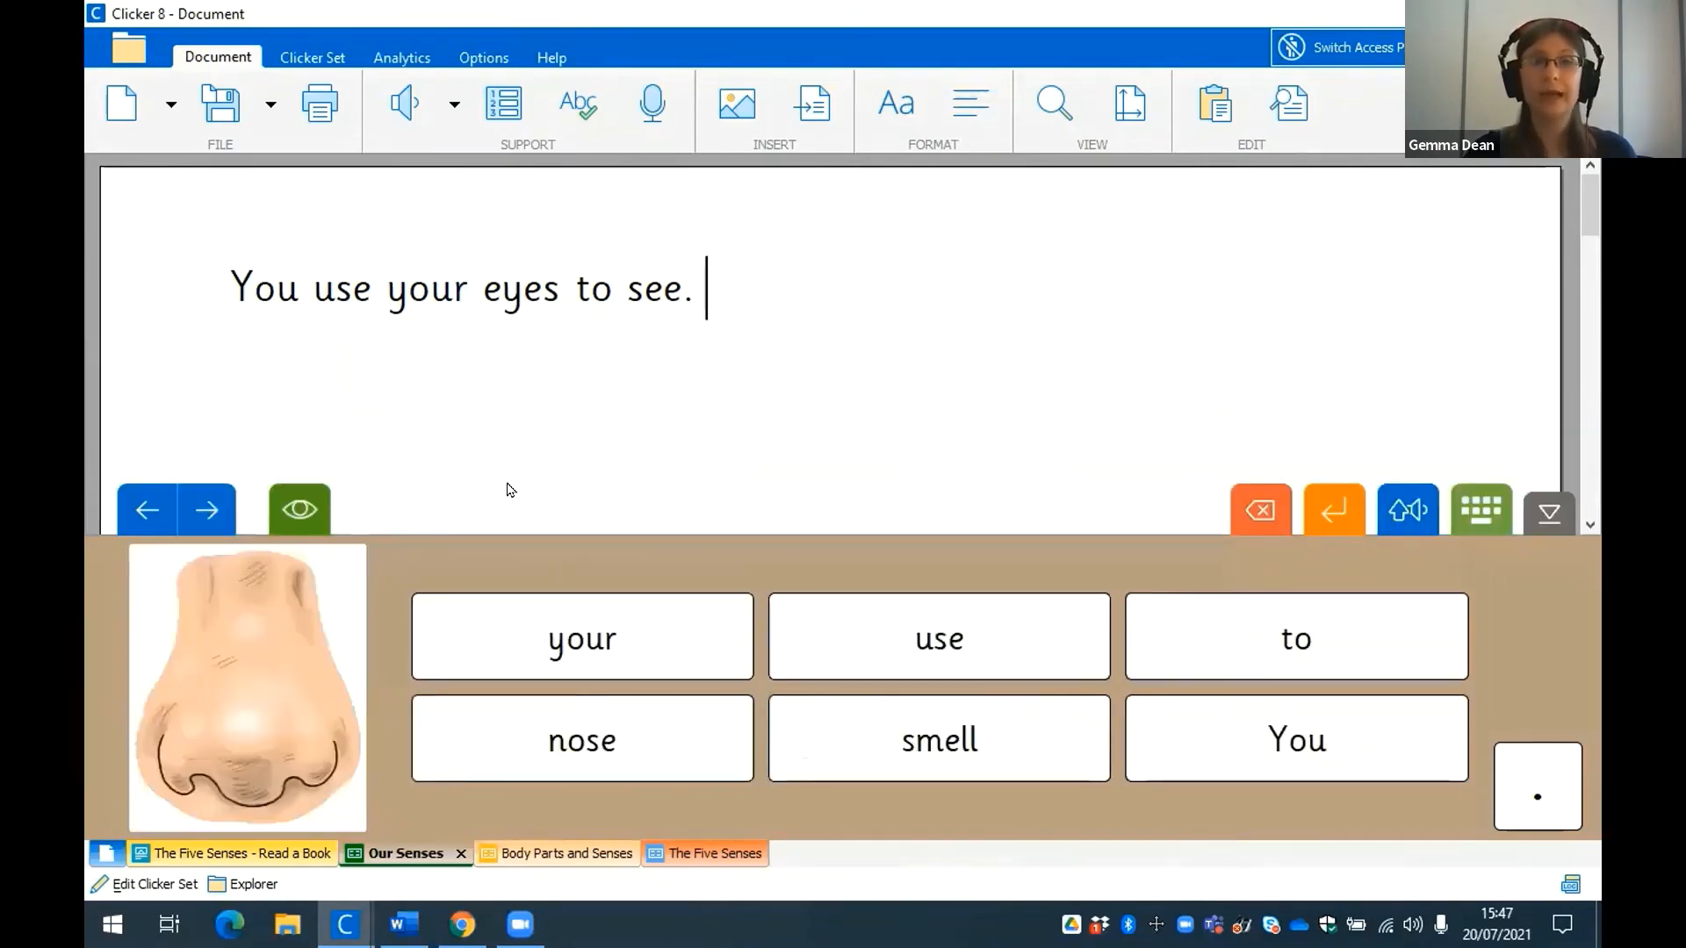
click(299, 510)
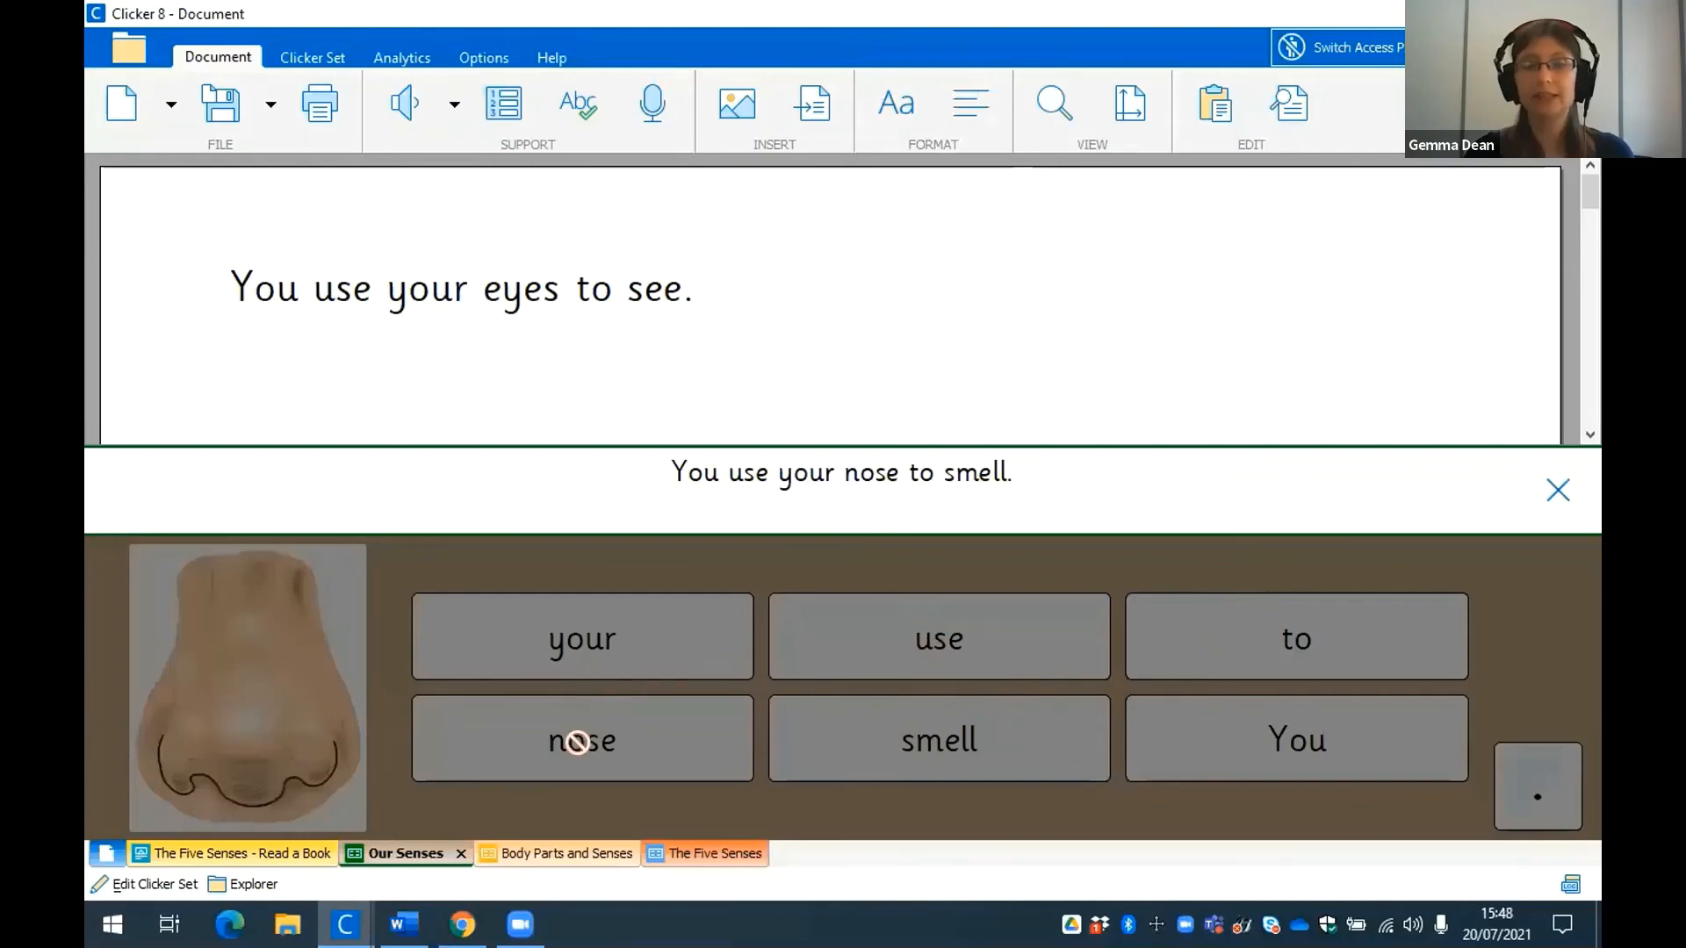
click(1554, 502)
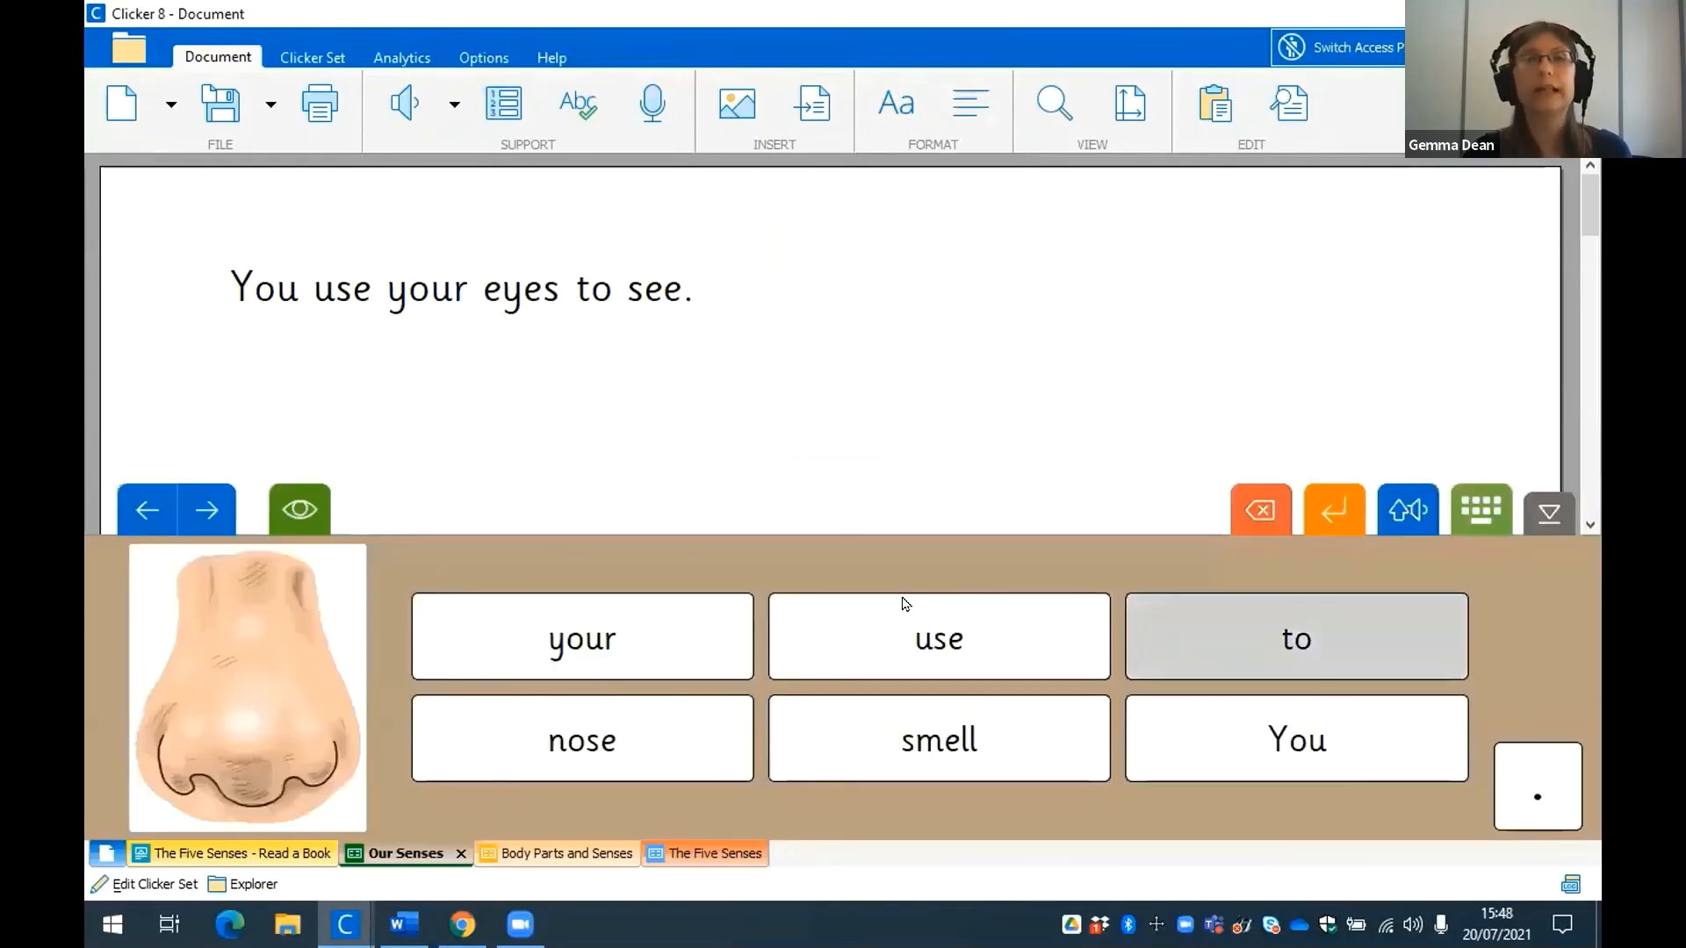
click(202, 525)
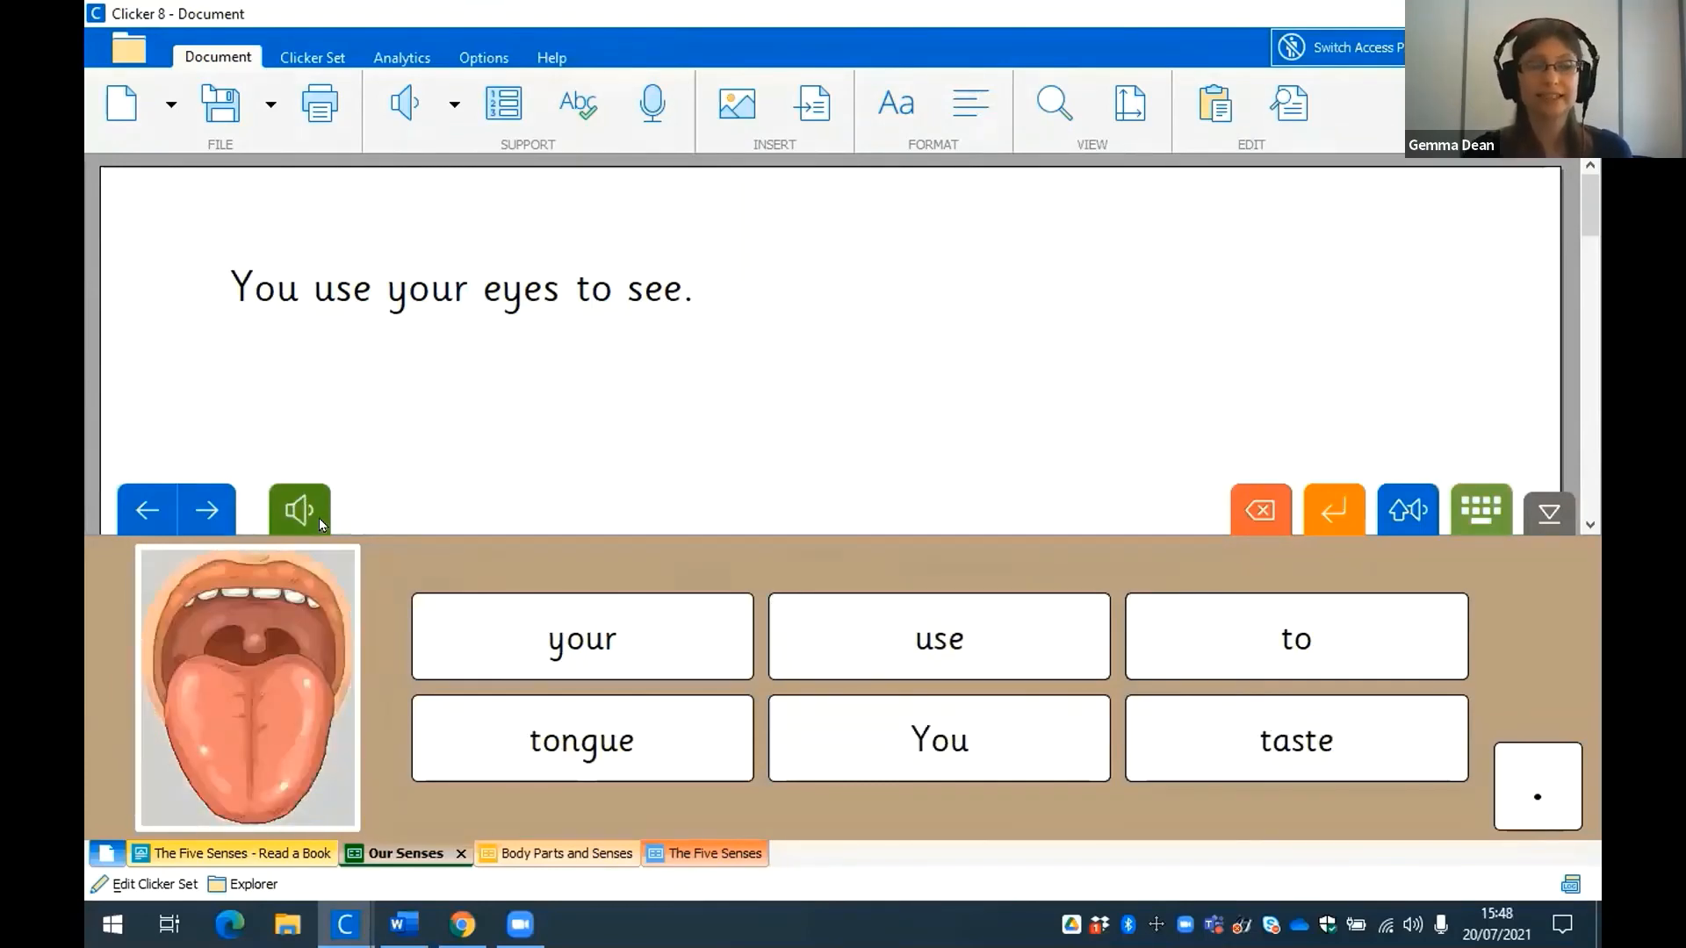